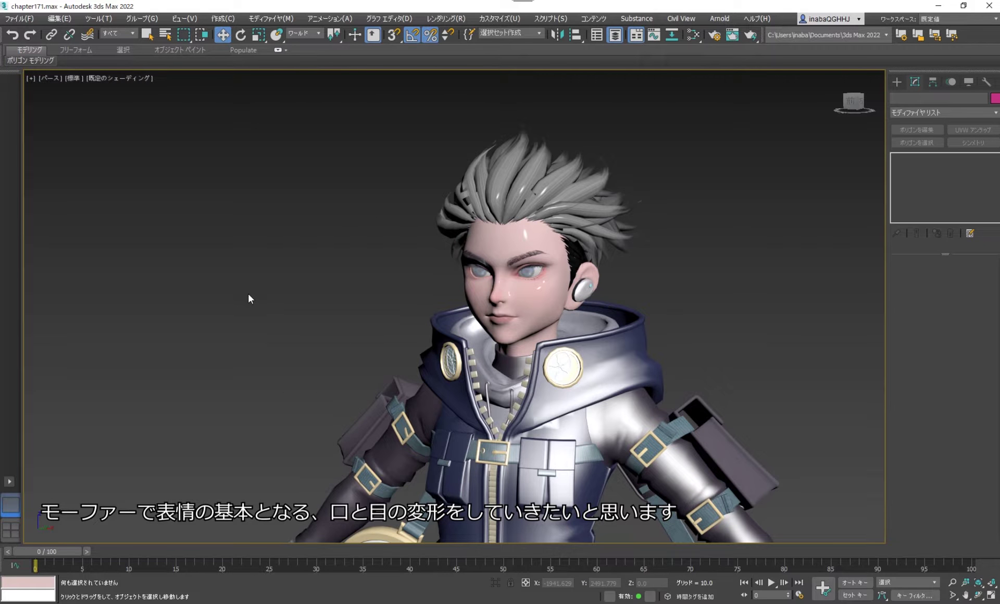
- In Front view, Shift-drag a copy of the face and mouth-interior meshes beside the character
{"action": "left_click", "coordinate": [521, 271]}
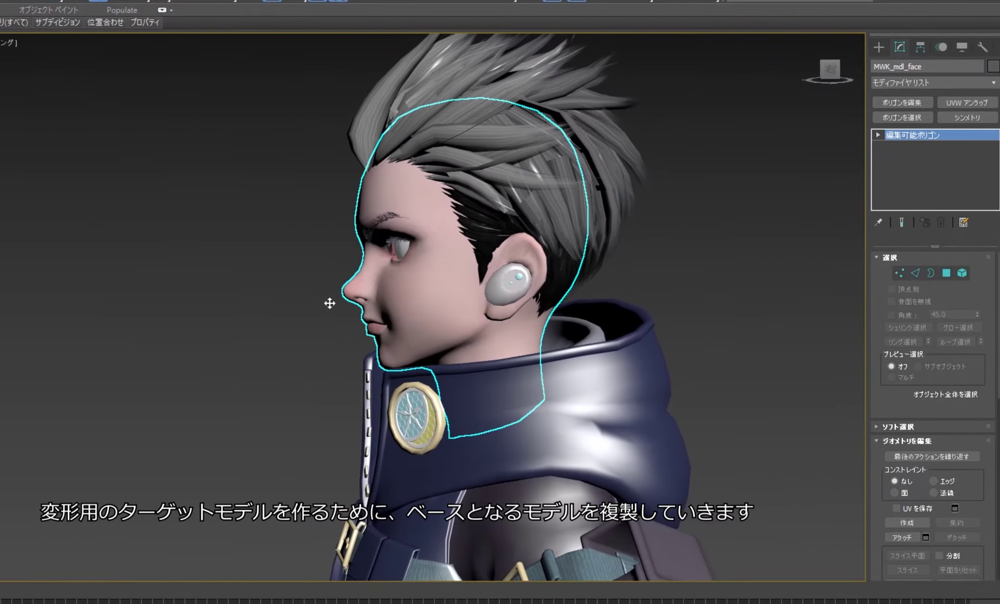
{"action": "left_click_drag", "start_coordinate": [376, 299], "coordinate": [377, 299]}
{"action": "key", "text": "F3"}
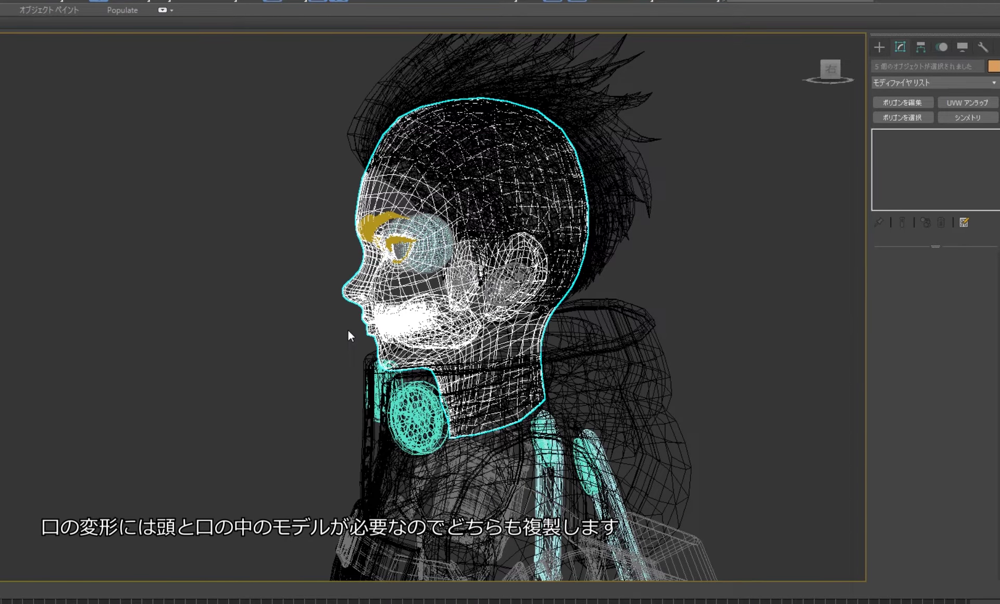
{"action": "key", "text": "f"}
{"action": "key", "text": "F3"}
{"action": "scroll", "coordinate": [467, 305], "scroll_direction": "down", "scroll_amount": 5}
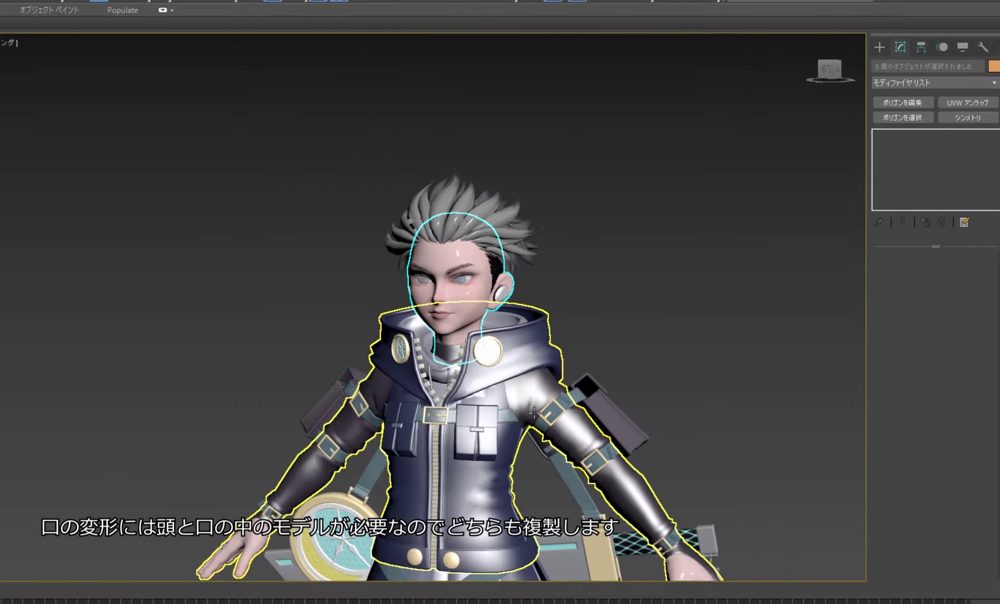
{"action": "scroll", "coordinate": [467, 304], "scroll_direction": "down", "scroll_amount": 3}
{"action": "scroll", "coordinate": [467, 304], "scroll_direction": "down", "scroll_amount": 2}
{"action": "left_click_drag", "start_coordinate": [457, 514], "coordinate": [515, 524], "text": "shift"}
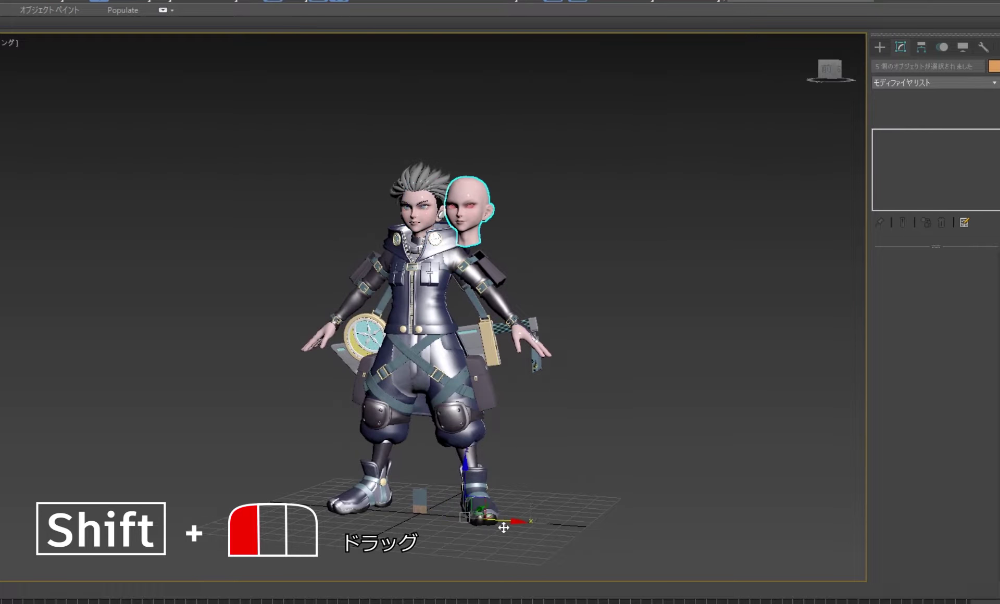
- Confirm the clone options and orbit to a three-quarter front view of the target heads
{"action": "left_click", "coordinate": [433, 364]}
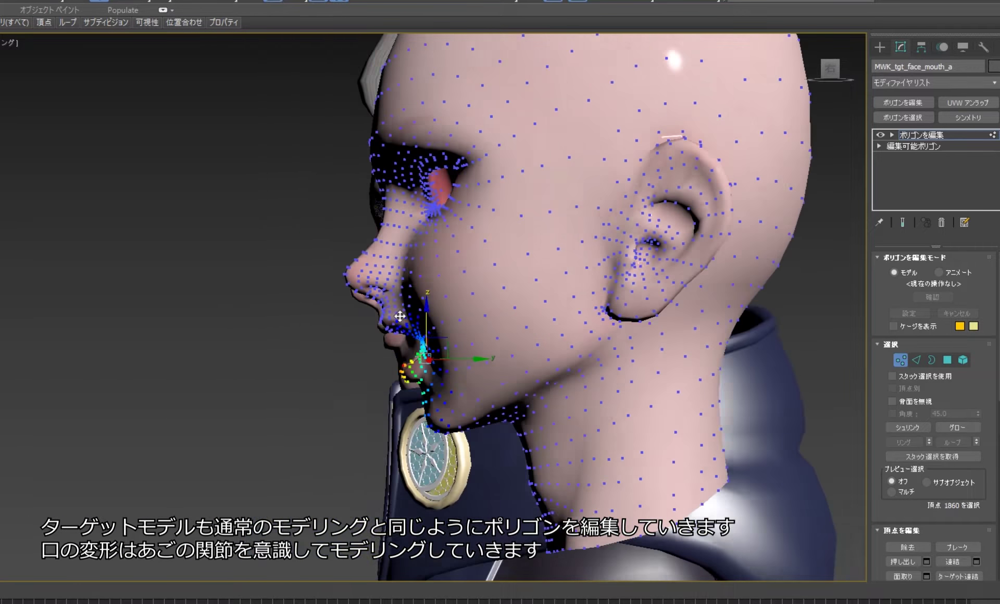
{"action": "mouse_move", "coordinate": [400, 316]}
{"action": "middle_mouse_down", "text": "alt"}
{"action": "mouse_move", "coordinate": [471, 381]}
{"action": "mouse_move", "coordinate": [470, 366]}
{"action": "middle_mouse_up", "text": "alt"}
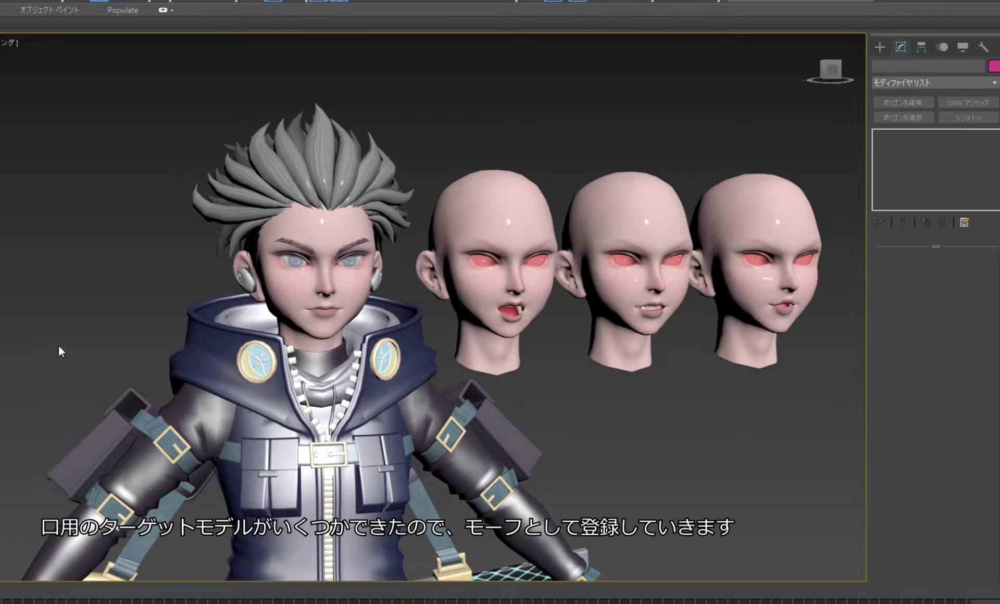
- Add a Morpher modifier to the base head
{"action": "left_click", "coordinate": [354, 290]}
{"action": "left_click", "coordinate": [994, 82]}
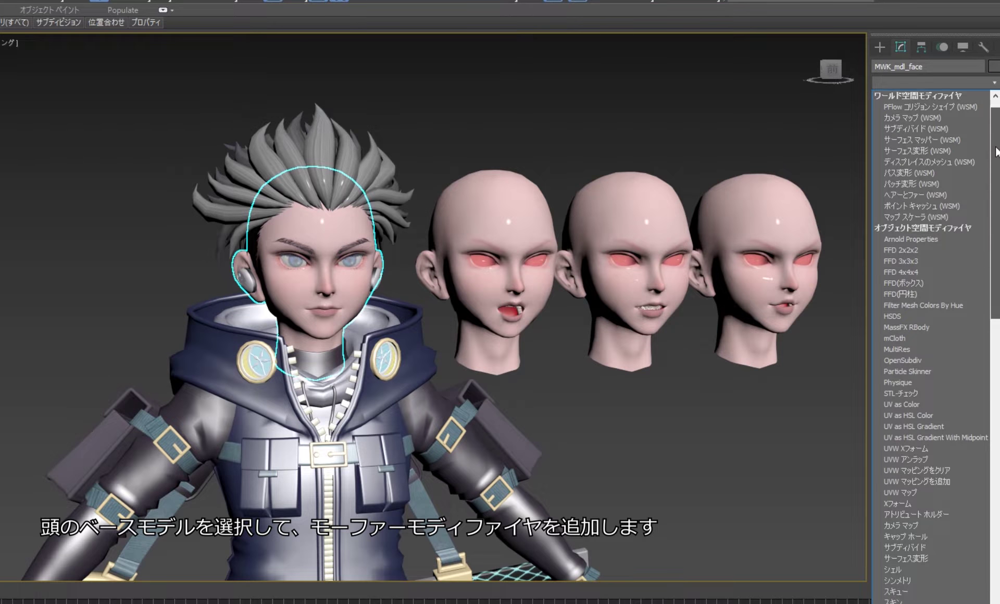
{"action": "left_click_drag", "start_coordinate": [995, 151], "coordinate": [995, 452]}
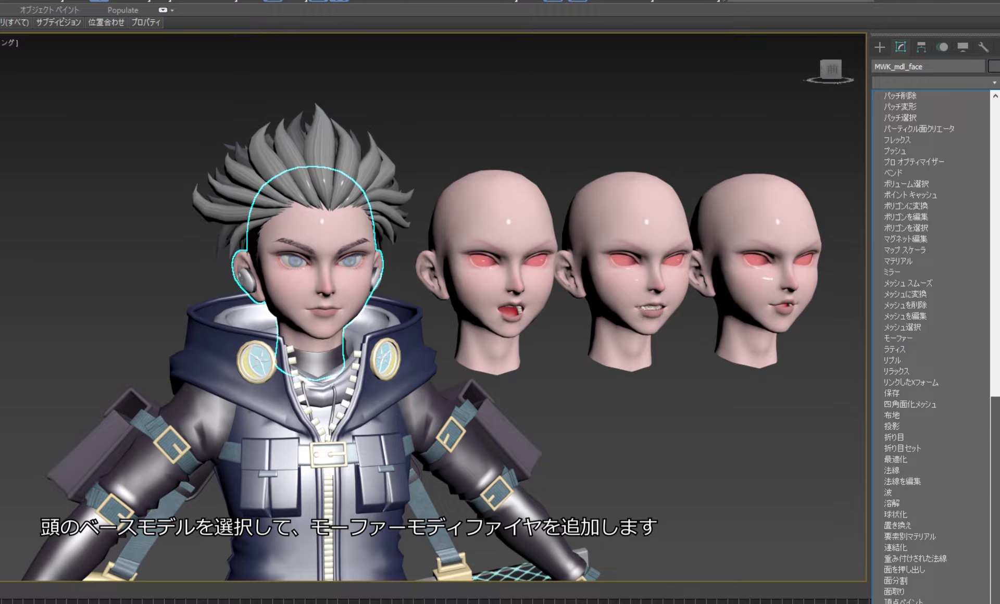
{"action": "left_click", "coordinate": [926, 338]}
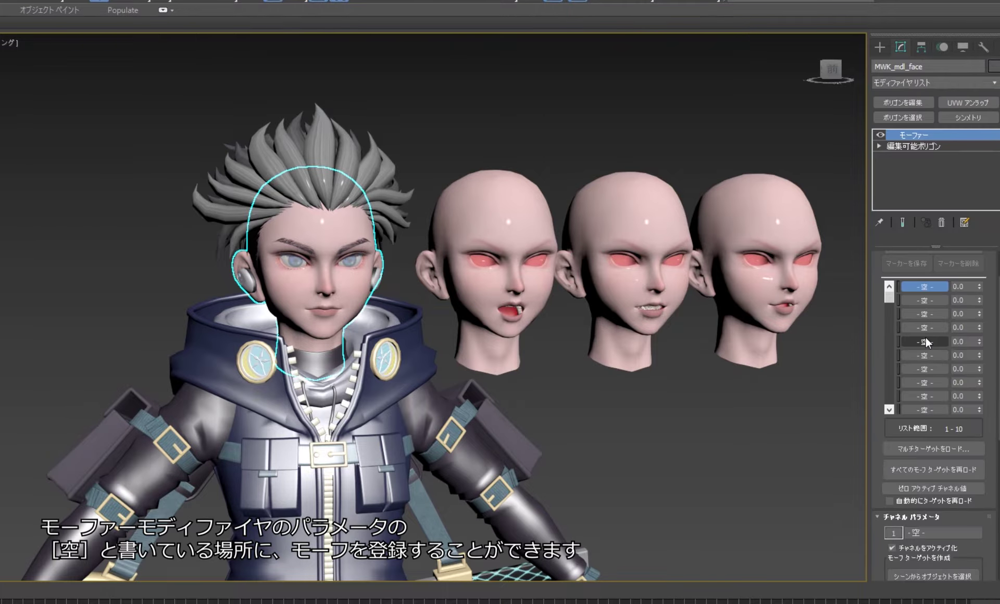
- Load the first mouth target into channel 1 at 100 and rename it mouth_a
{"action": "right_click", "coordinate": [944, 287]}
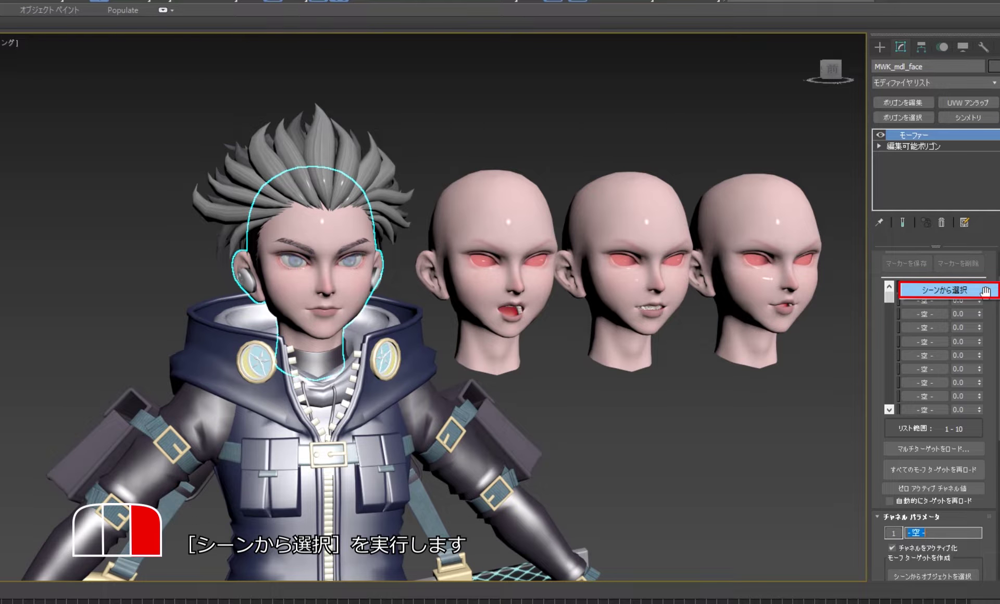
{"action": "left_click", "coordinate": [985, 291]}
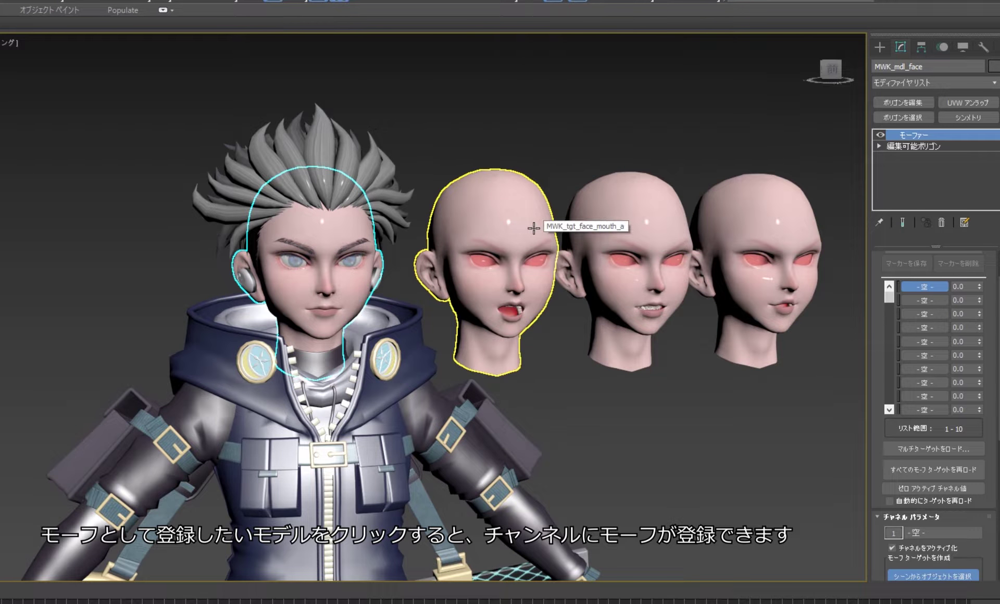
{"action": "left_click", "coordinate": [533, 227]}
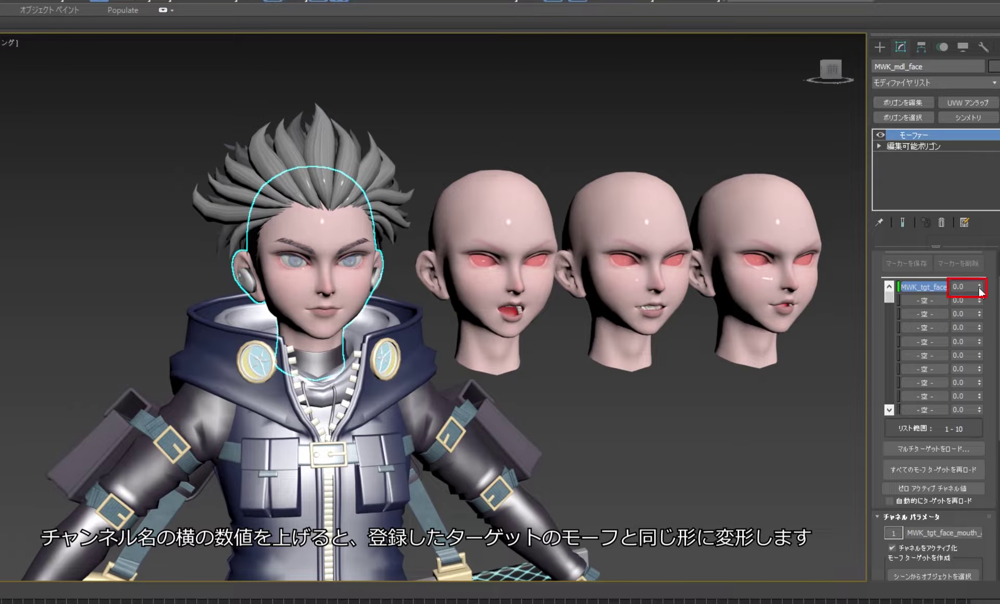
{"action": "mouse_move", "coordinate": [979, 290]}
{"action": "left_mouse_down"}
{"action": "mouse_move", "coordinate": [983, 217]}
{"action": "mouse_move", "coordinate": [994, 306]}
{"action": "left_mouse_up"}
{"action": "double_click", "coordinate": [945, 532]}
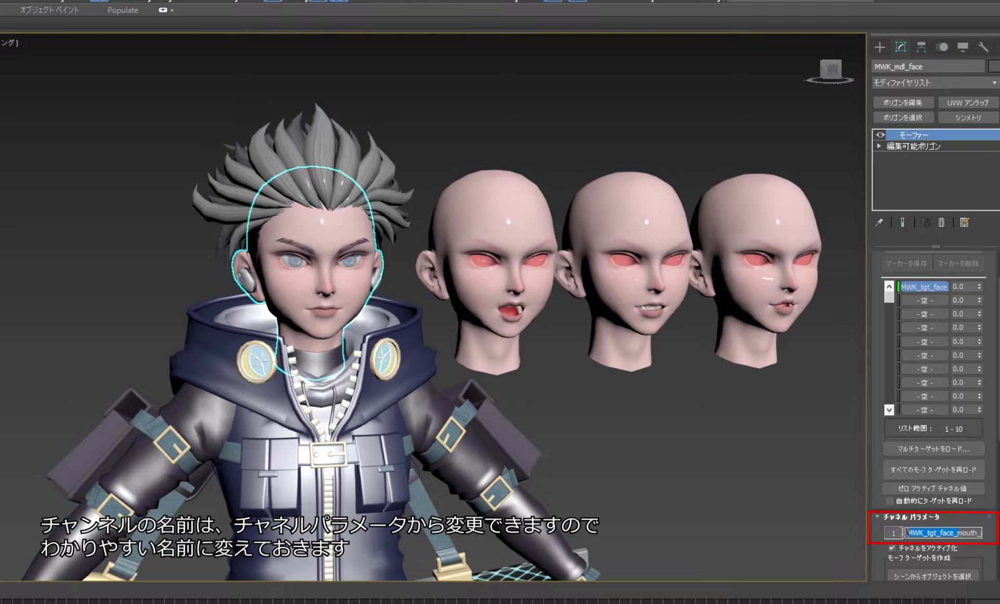
{"action": "type", "text": "mouth_a"}
{"action": "key", "text": "Return"}
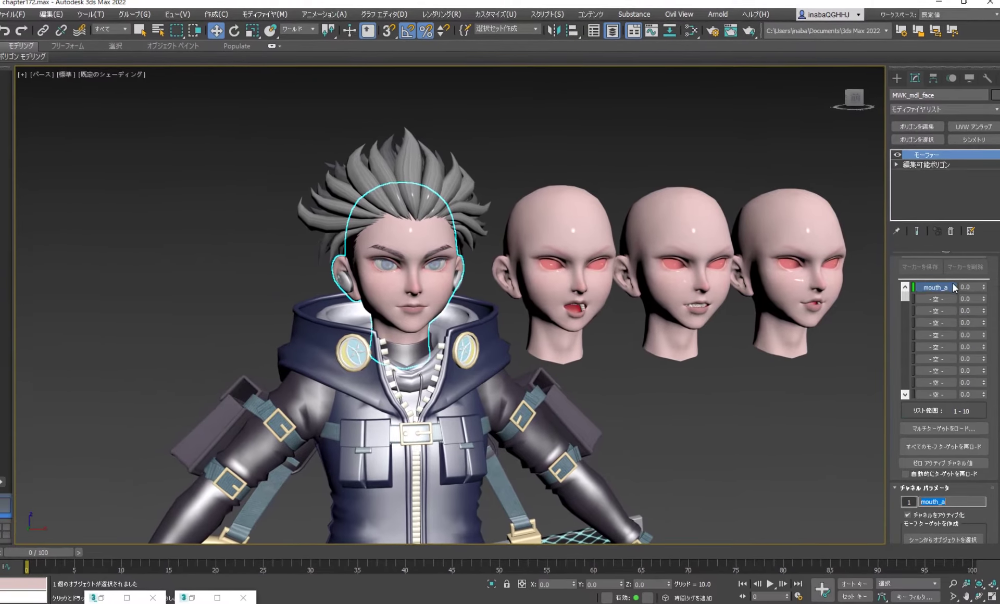
- Load the two remaining mouth targets into channels 2 and 3 with Load Multiple Targets
{"action": "left_click", "coordinate": [963, 427]}
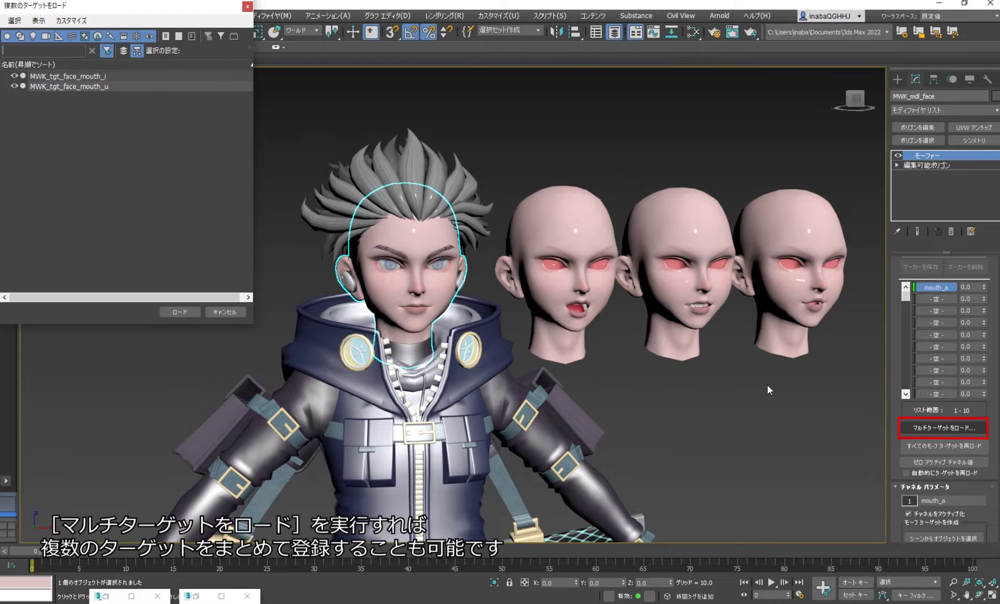
{"action": "left_click", "coordinate": [140, 77]}
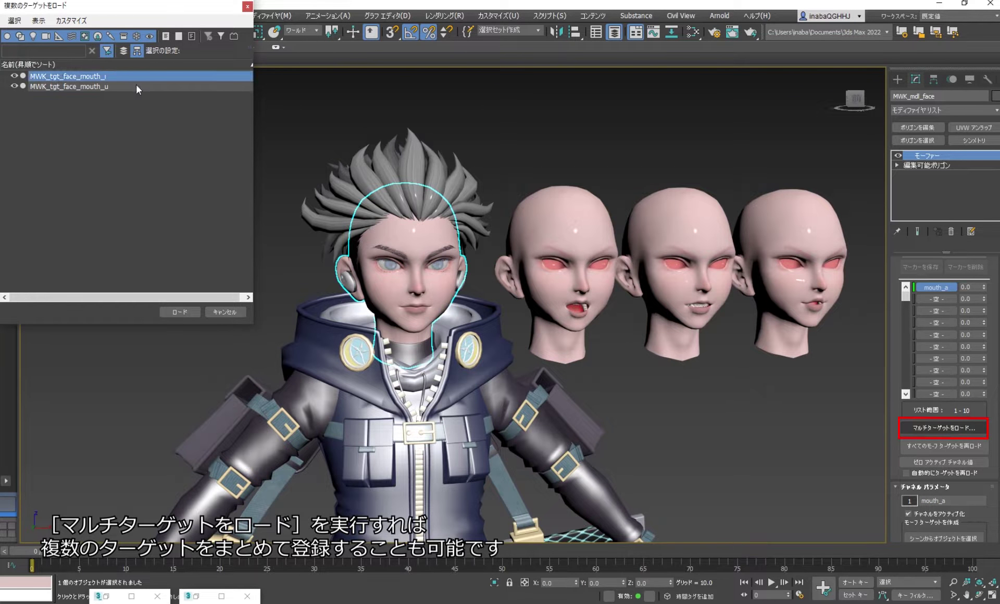
{"action": "left_click", "coordinate": [180, 312]}
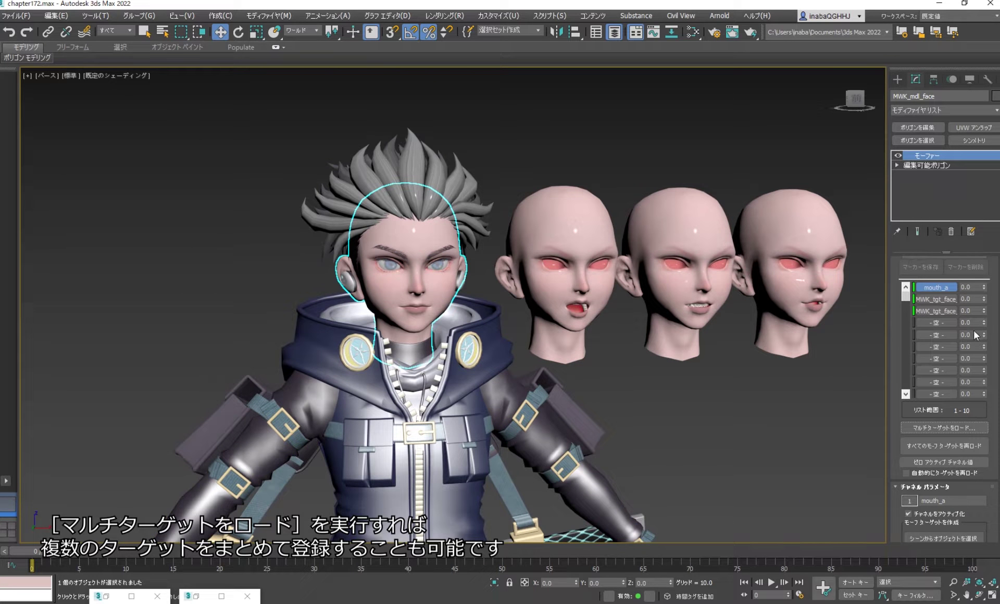
- Blend the mouth channels: mouth_a at 81, mouth_i at 10, mouth_u at 34
{"action": "left_click_drag", "start_coordinate": [984, 287], "coordinate": [983, 241]}
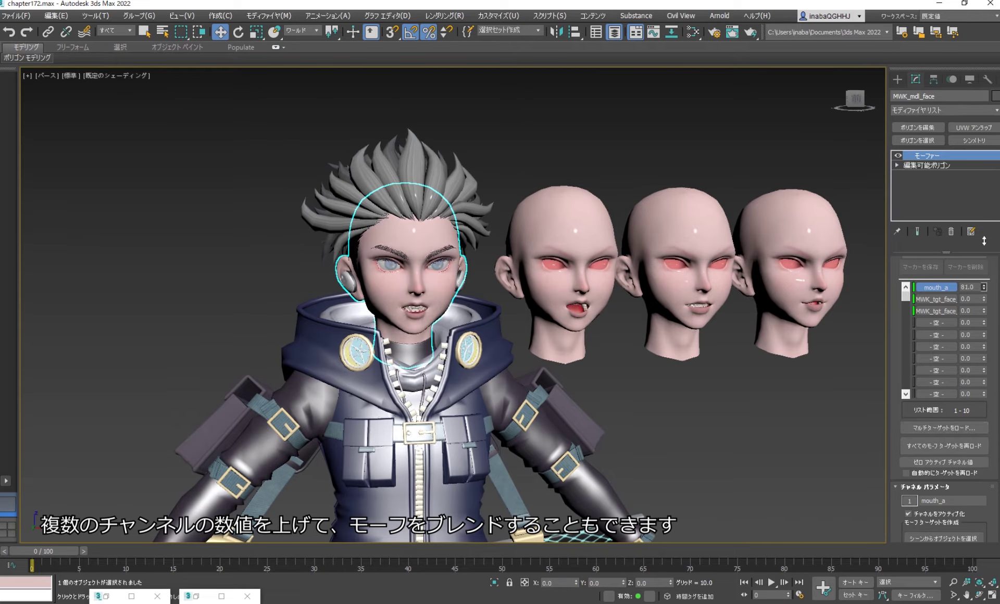
{"action": "left_click_drag", "start_coordinate": [984, 299], "coordinate": [983, 261]}
{"action": "left_click_drag", "start_coordinate": [983, 312], "coordinate": [984, 301]}
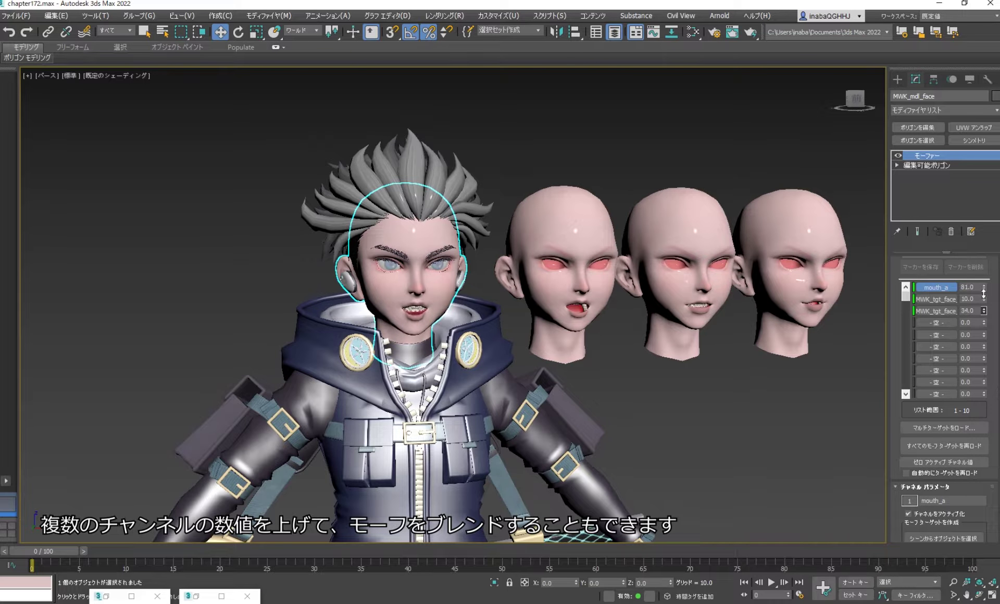
- Add a Morpher modifier to the upper teeth object
{"action": "scroll", "coordinate": [402, 288], "scroll_direction": "up", "scroll_amount": 5}
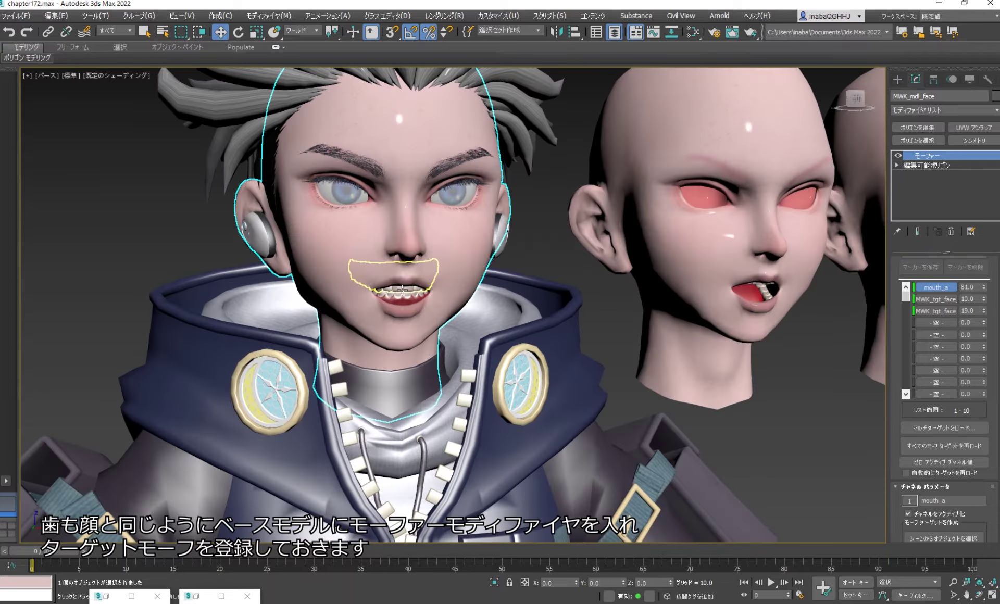
{"action": "left_click", "coordinate": [403, 288]}
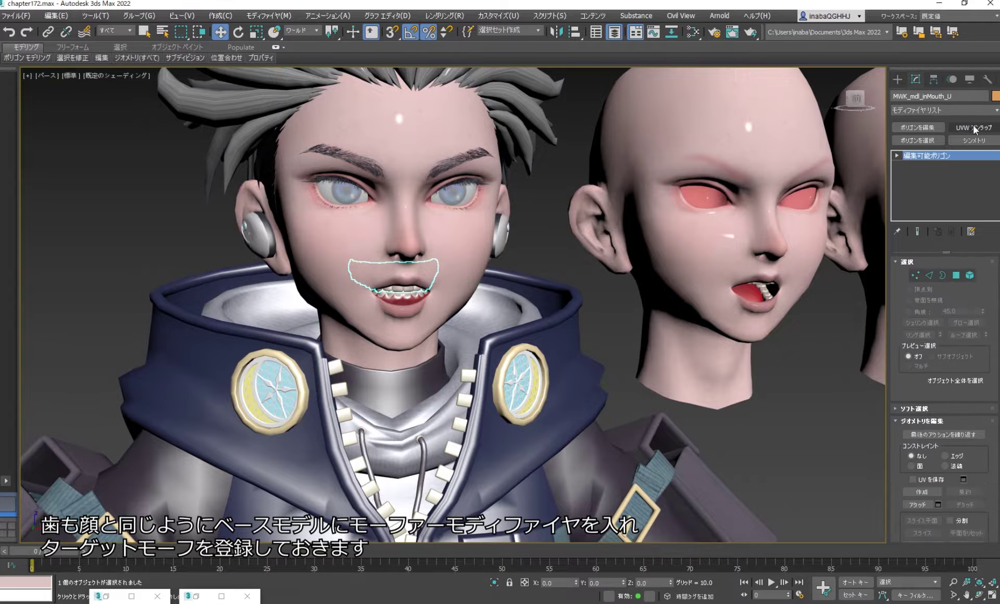
{"action": "left_click", "coordinate": [944, 109]}
{"action": "scroll", "coordinate": [941, 365], "scroll_direction": "down", "scroll_amount": 5}
{"action": "scroll", "coordinate": [941, 364], "scroll_direction": "down", "scroll_amount": 2}
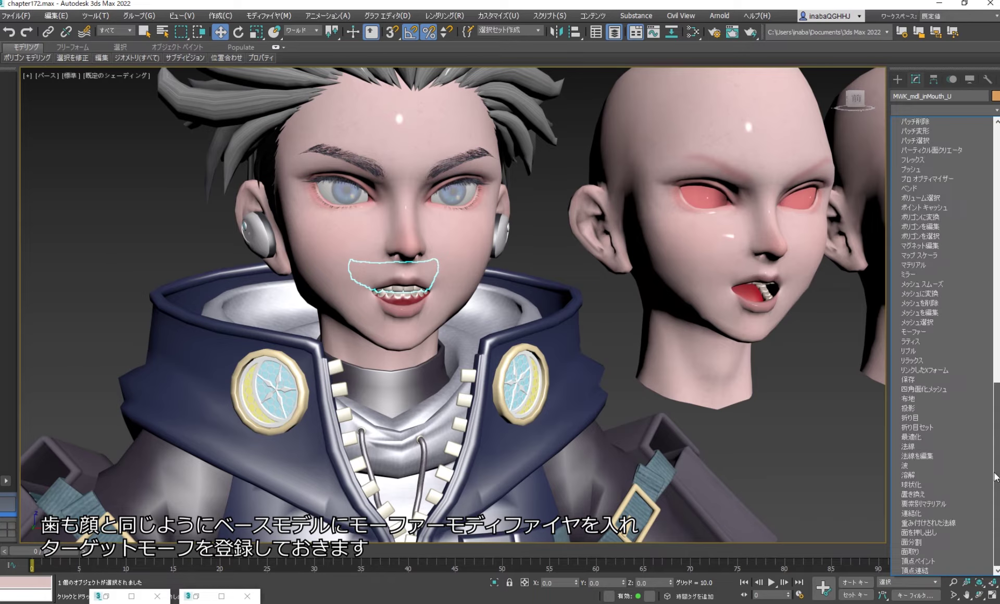
{"action": "left_click", "coordinate": [941, 332]}
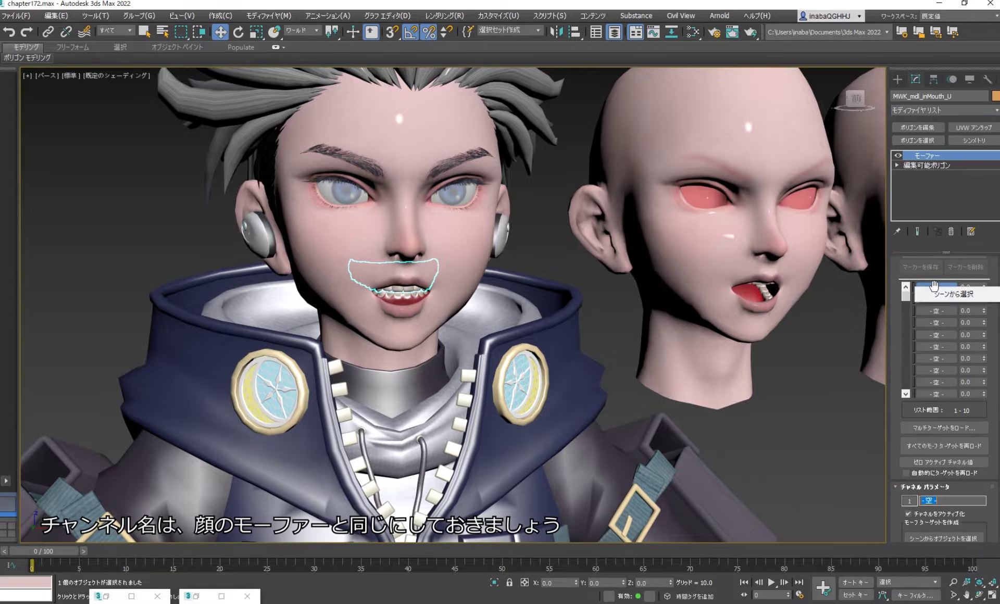
- Load the teeth target into channel 1 and name the channel mouth_a
{"action": "left_click", "coordinate": [768, 281]}
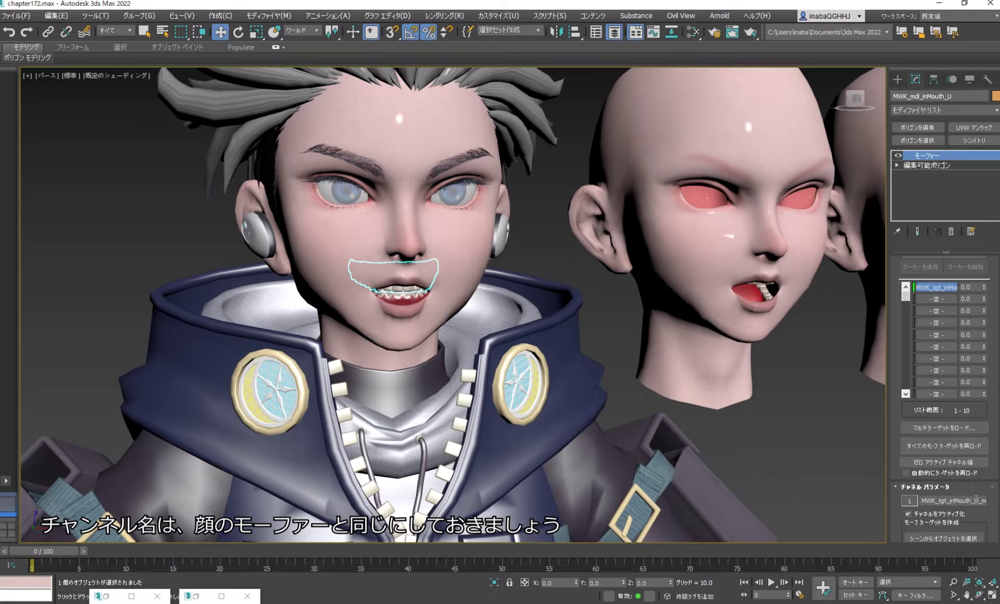
{"action": "left_click_drag", "start_coordinate": [979, 500], "coordinate": [897, 500]}
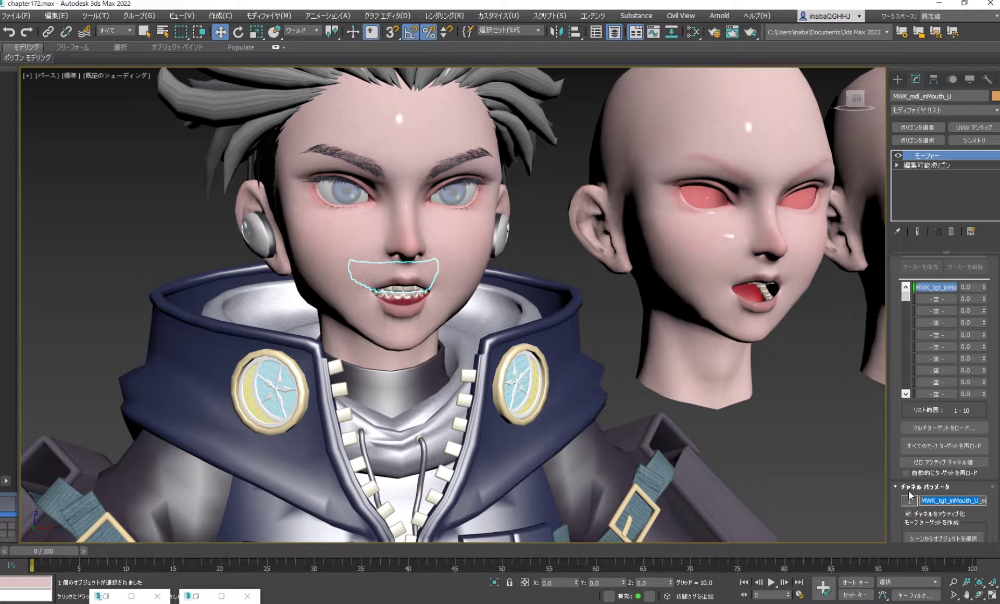
{"action": "type", "text": "_mouth_a"}
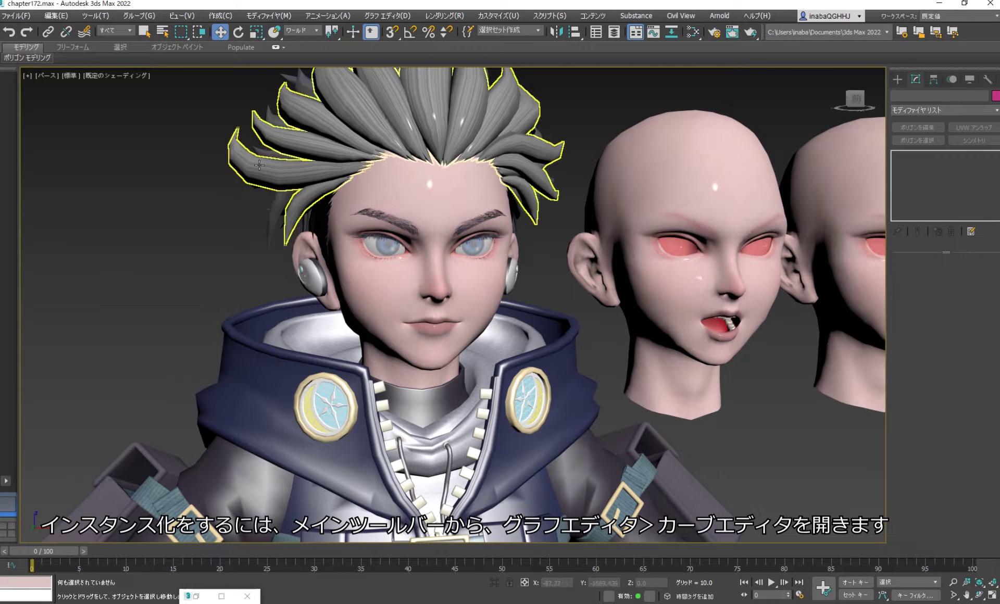
- In the Curve Editor, expand the face's Morpher tracks and copy the mouth_a track
{"action": "left_click", "coordinate": [399, 18]}
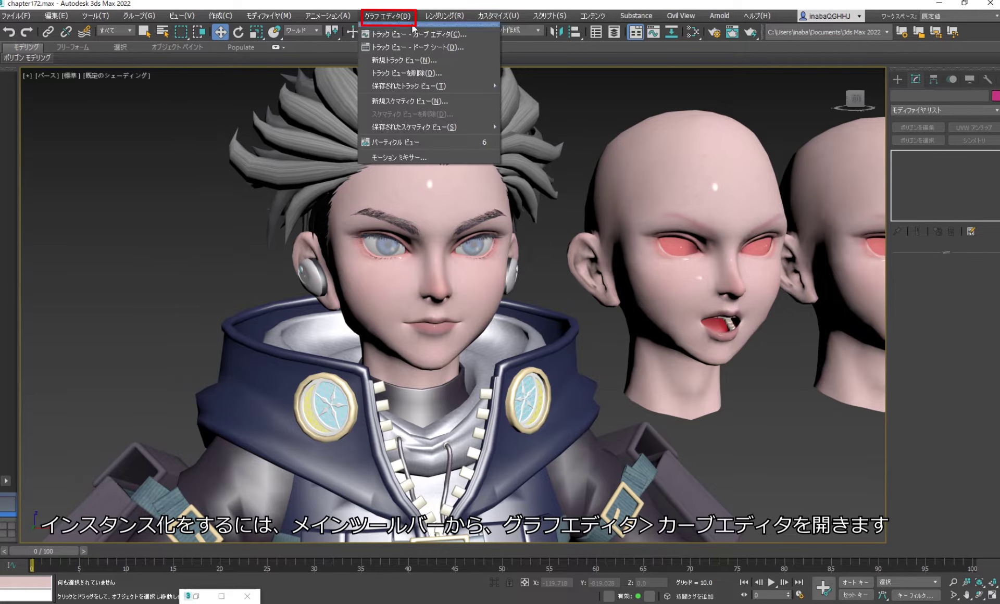
{"action": "left_click", "coordinate": [467, 36]}
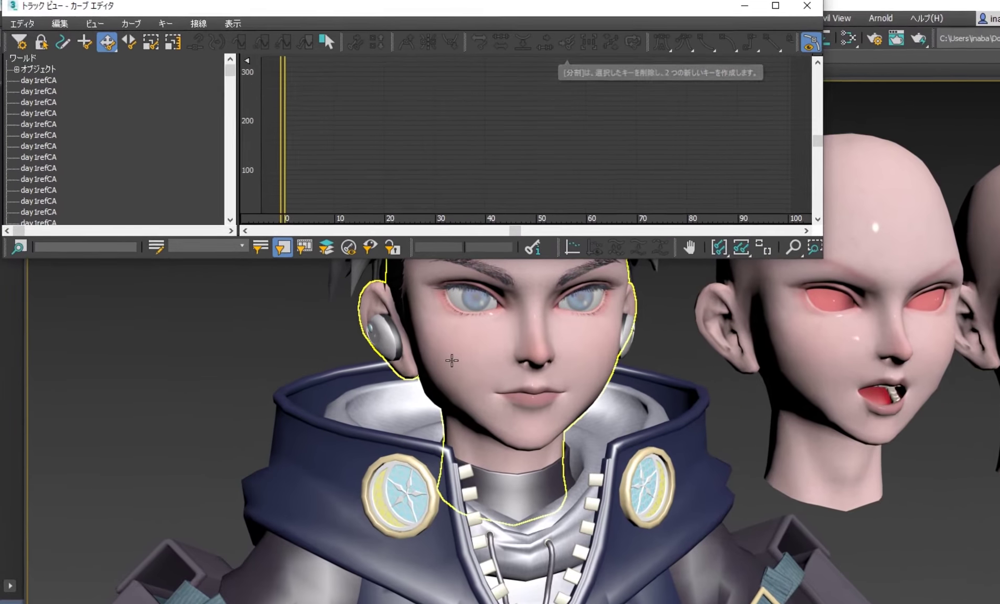
{"action": "left_click", "coordinate": [452, 361]}
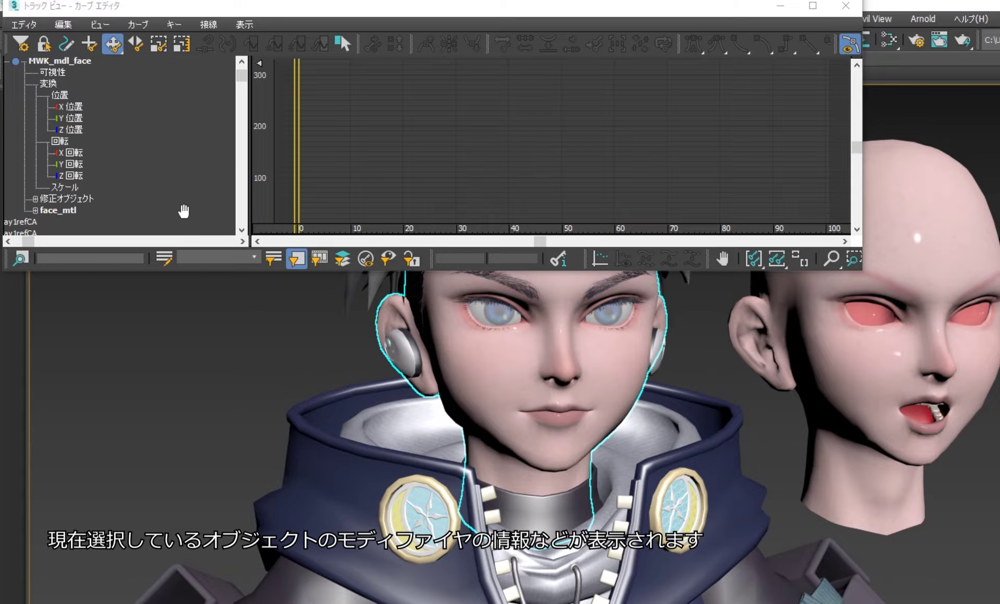
{"action": "left_click", "coordinate": [35, 199]}
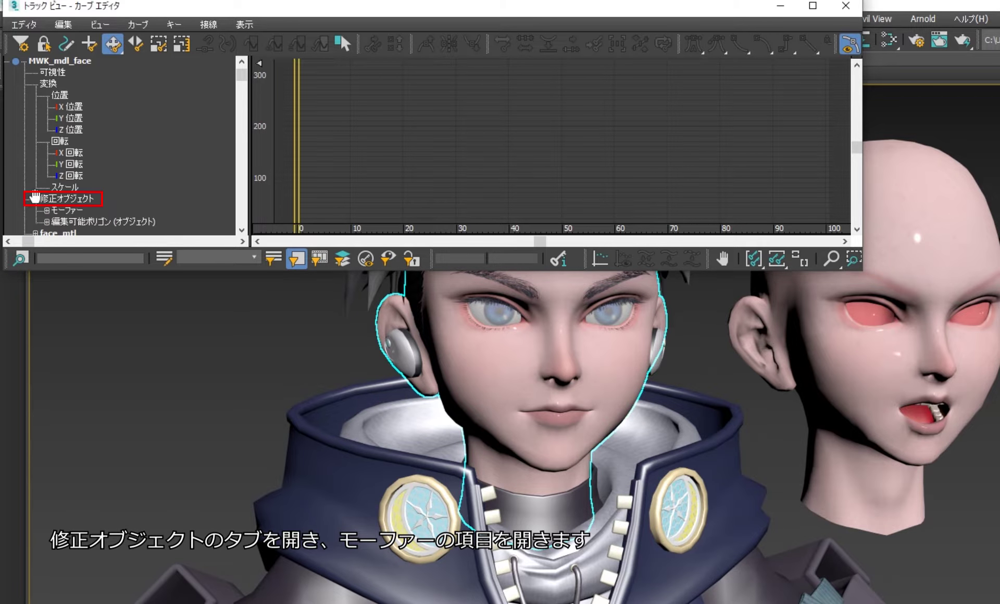
{"action": "left_click", "coordinate": [47, 210]}
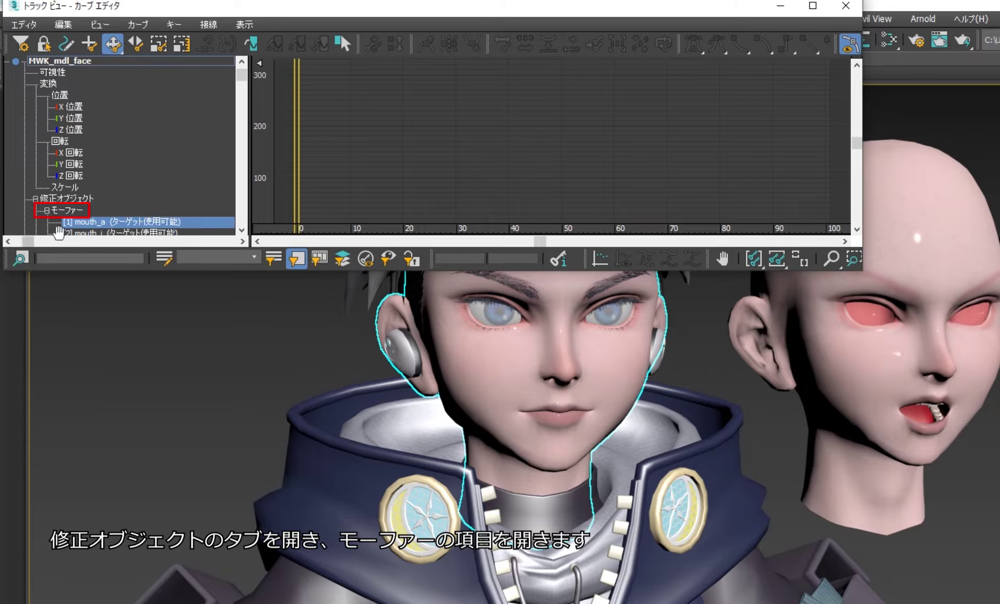
{"action": "left_click_drag", "start_coordinate": [75, 271], "coordinate": [76, 311]}
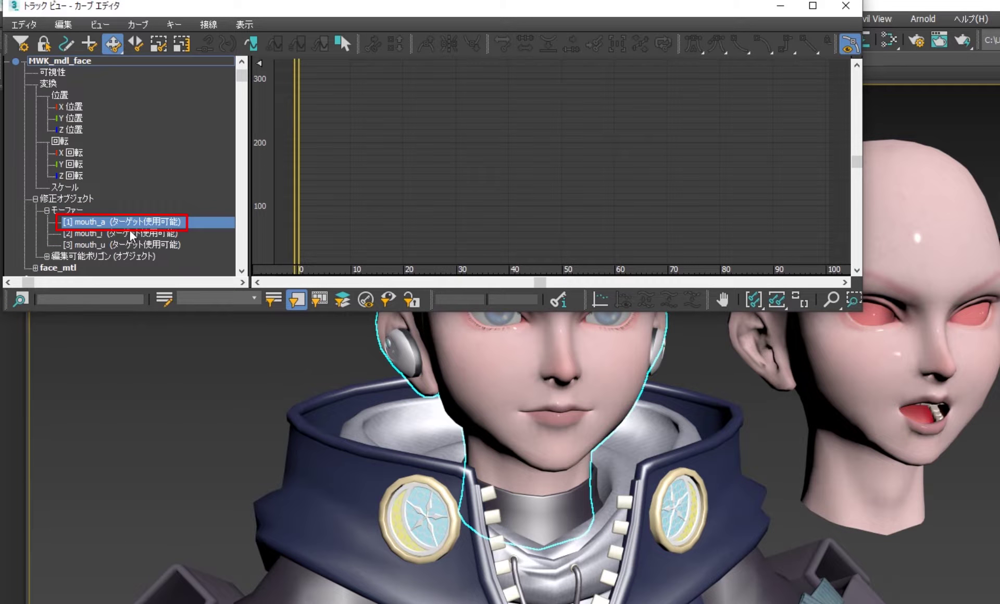
{"action": "right_click", "coordinate": [119, 221]}
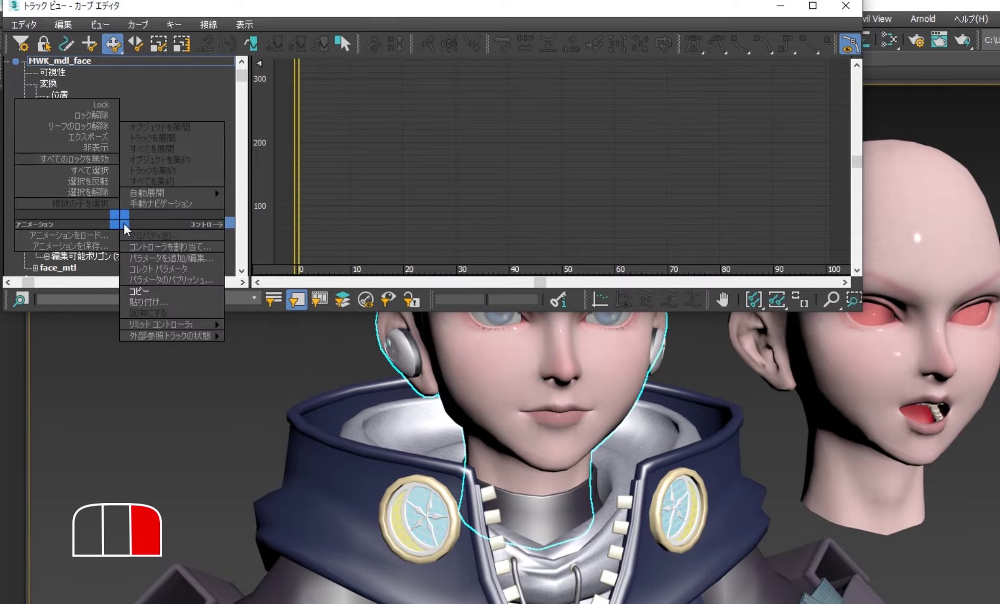
{"action": "left_click", "coordinate": [136, 293]}
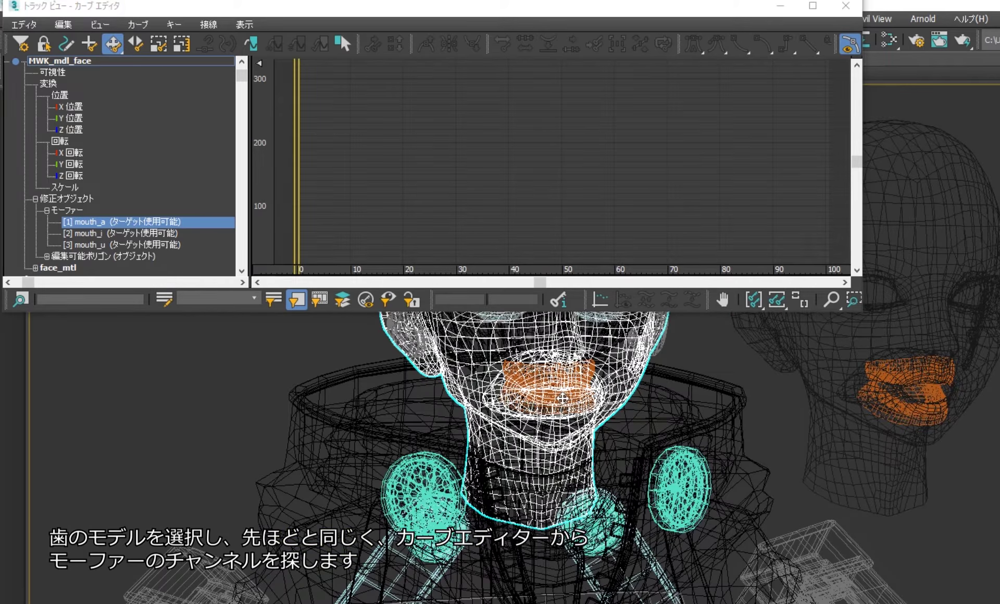
- Paste the copied track onto the teeth's mouth_a channel as an instance
{"action": "scroll", "coordinate": [567, 400], "scroll_direction": "up", "scroll_amount": 3}
{"action": "left_click", "coordinate": [594, 401]}
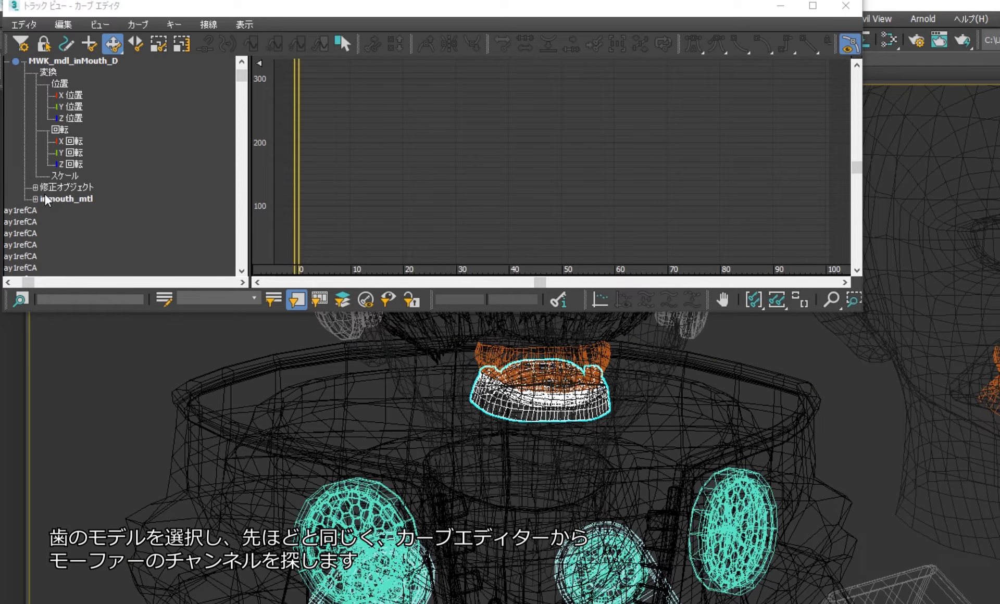
{"action": "left_click", "coordinate": [35, 187]}
{"action": "left_click", "coordinate": [46, 198]}
{"action": "left_click", "coordinate": [73, 210]}
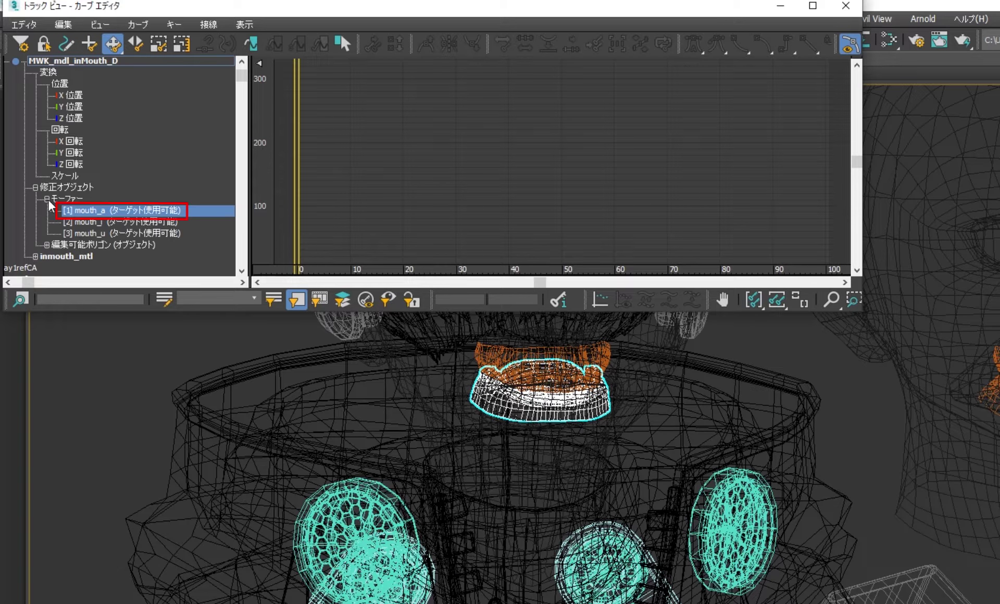
{"action": "right_click", "coordinate": [124, 204]}
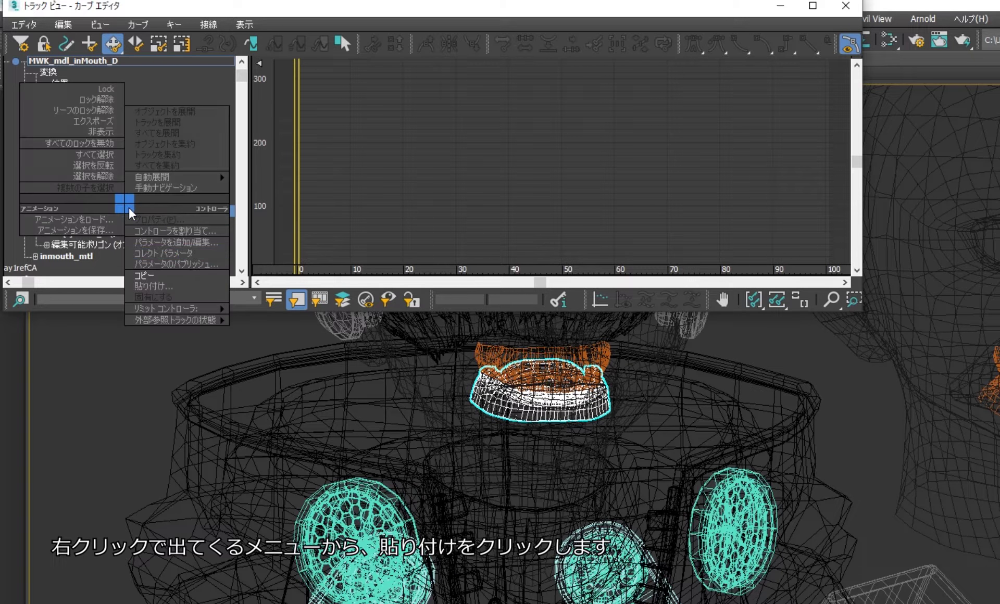
{"action": "left_click", "coordinate": [196, 288]}
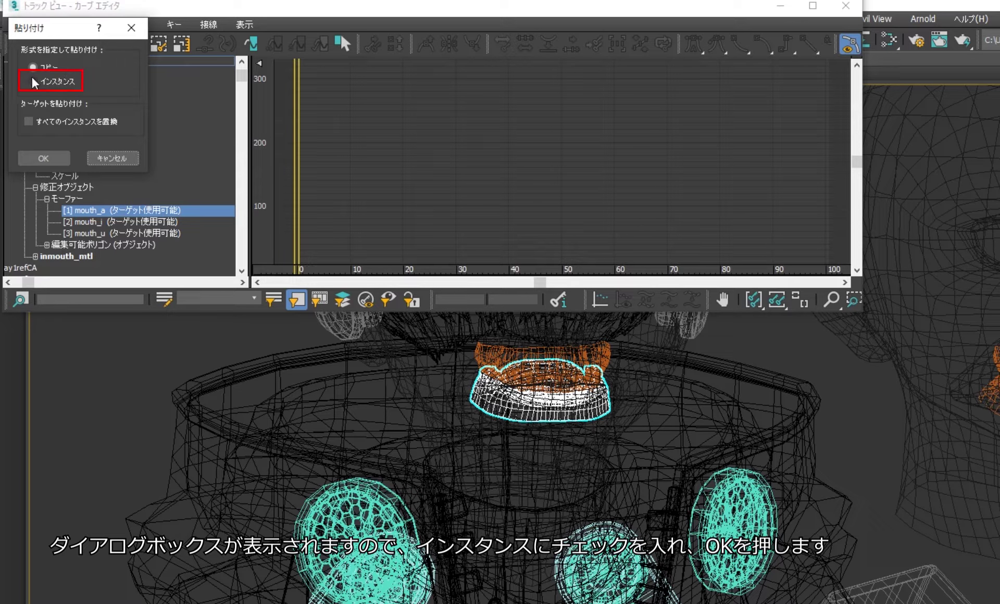
{"action": "left_click", "coordinate": [70, 84]}
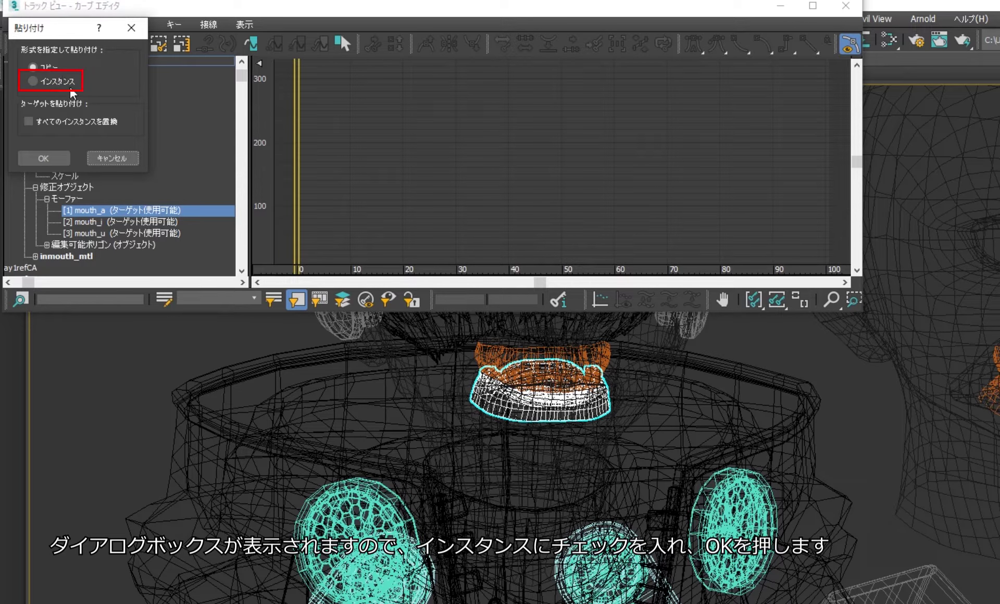
{"action": "left_click", "coordinate": [62, 158]}
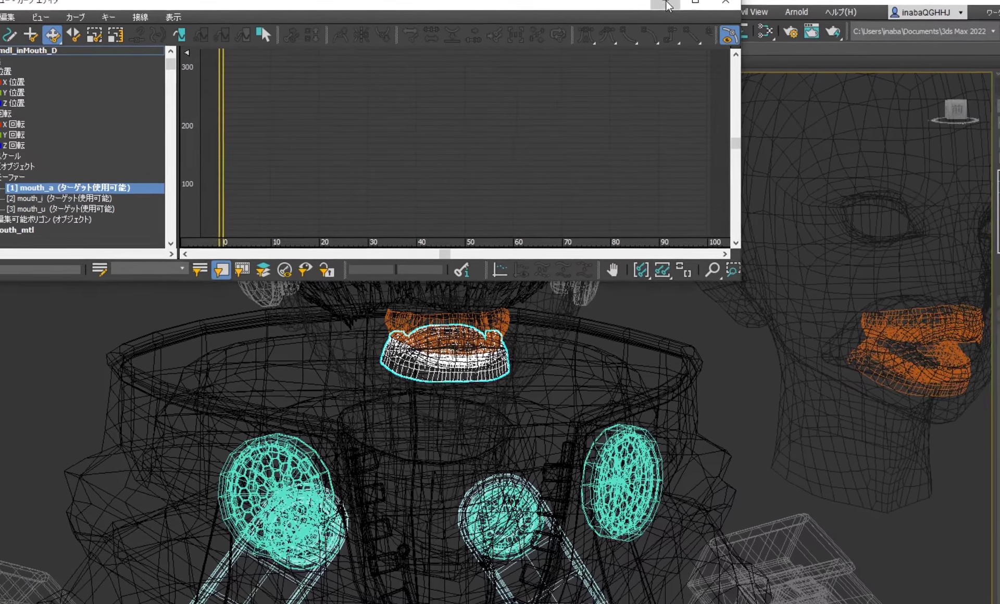
- Return to the shaded viewport and raise mouth_a to test face and teeth together
{"action": "left_click", "coordinate": [666, 4]}
{"action": "key", "text": "F3"}
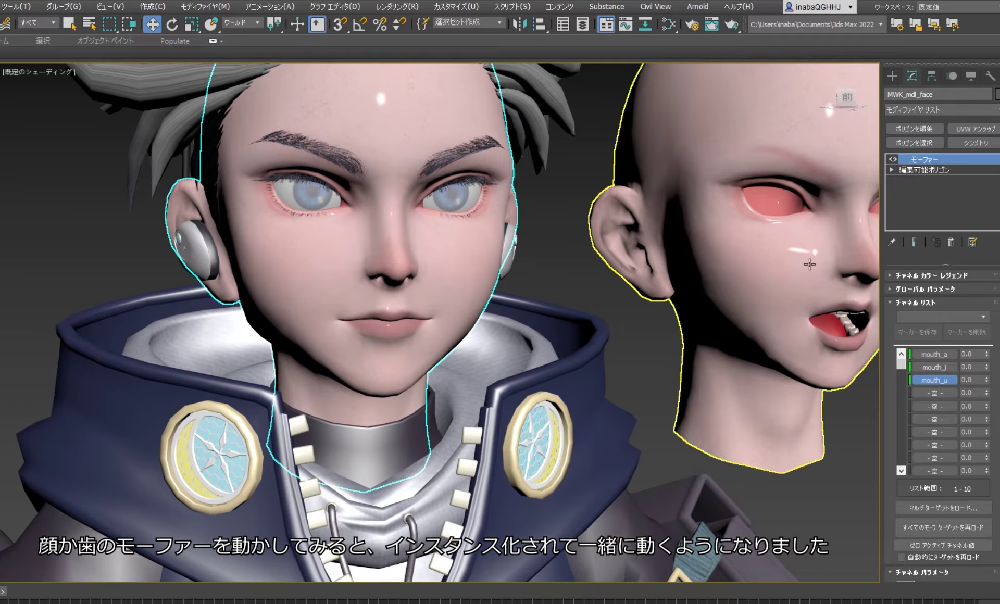
{"action": "mouse_move", "coordinate": [986, 354]}
{"action": "left_mouse_down"}
{"action": "mouse_move", "coordinate": [996, 297]}
{"action": "mouse_move", "coordinate": [977, 279]}
{"action": "mouse_move", "coordinate": [975, 296]}
{"action": "left_mouse_up"}
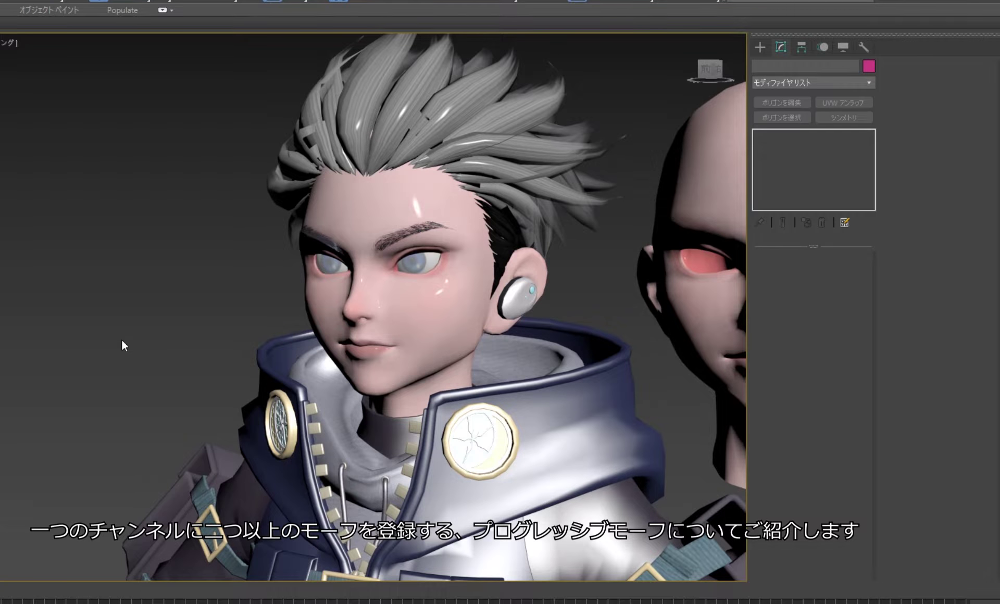
- Adjust MWK_mdl_face's eye_close_L channel, settling it at 50 for a half-closed left eye
{"action": "left_click", "coordinate": [415, 308]}
{"action": "left_click", "coordinate": [493, 263]}
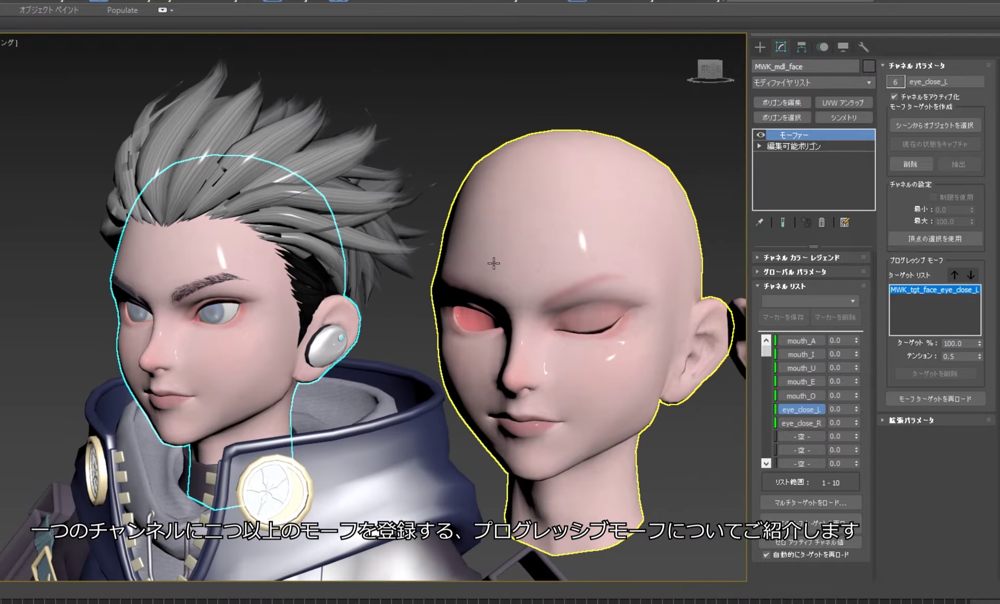
{"action": "left_click_drag", "start_coordinate": [856, 411], "coordinate": [857, 384]}
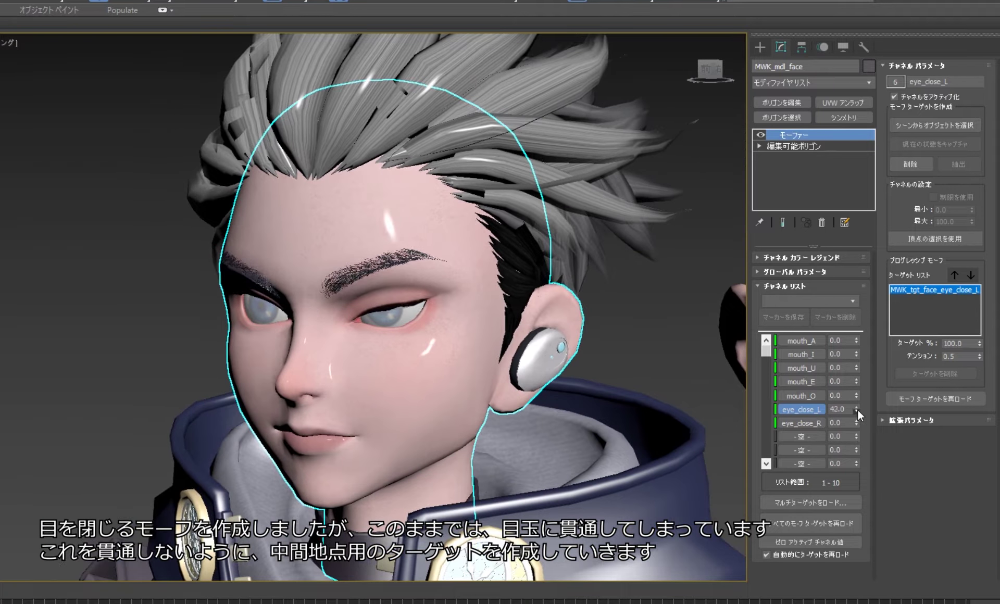
{"action": "left_click_drag", "start_coordinate": [858, 410], "coordinate": [851, 377]}
{"action": "mouse_move", "coordinate": [850, 381]}
{"action": "left_mouse_down"}
{"action": "mouse_move", "coordinate": [859, 475]}
{"action": "mouse_move", "coordinate": [887, 404]}
{"action": "left_mouse_up"}
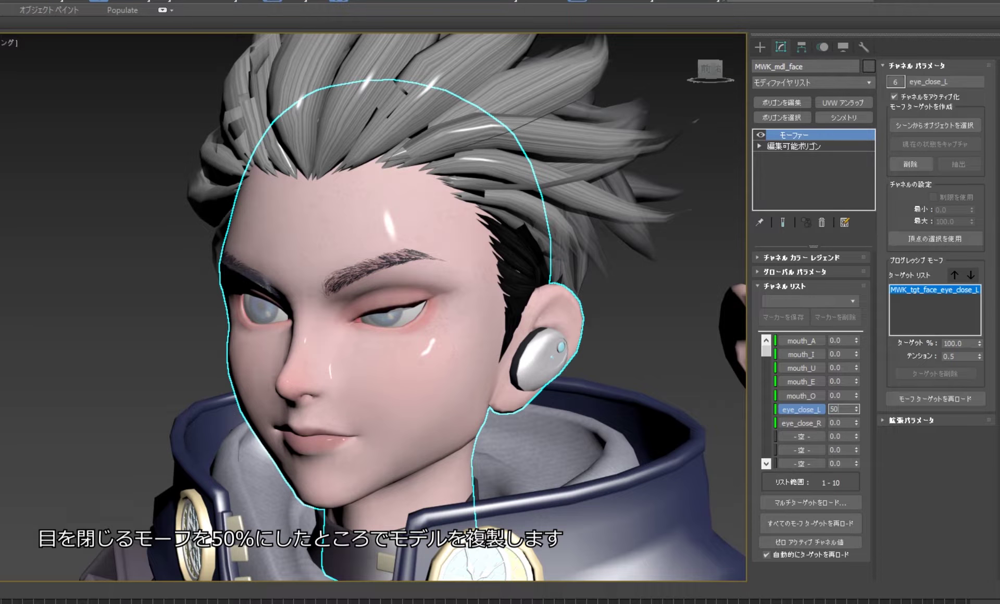
- Clone the half-closed face as a copy, MWK_mdl_face001
{"action": "middle_click_drag", "start_coordinate": [500, 448], "coordinate": [486, 415], "text": "alt"}
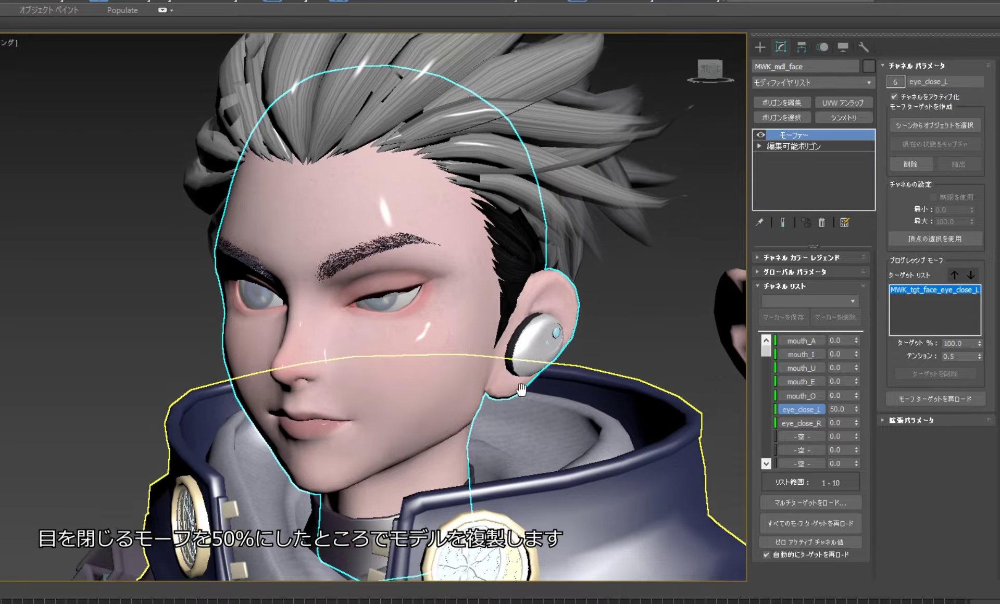
{"action": "key", "text": "ctrl+v"}
{"action": "left_click", "coordinate": [398, 358]}
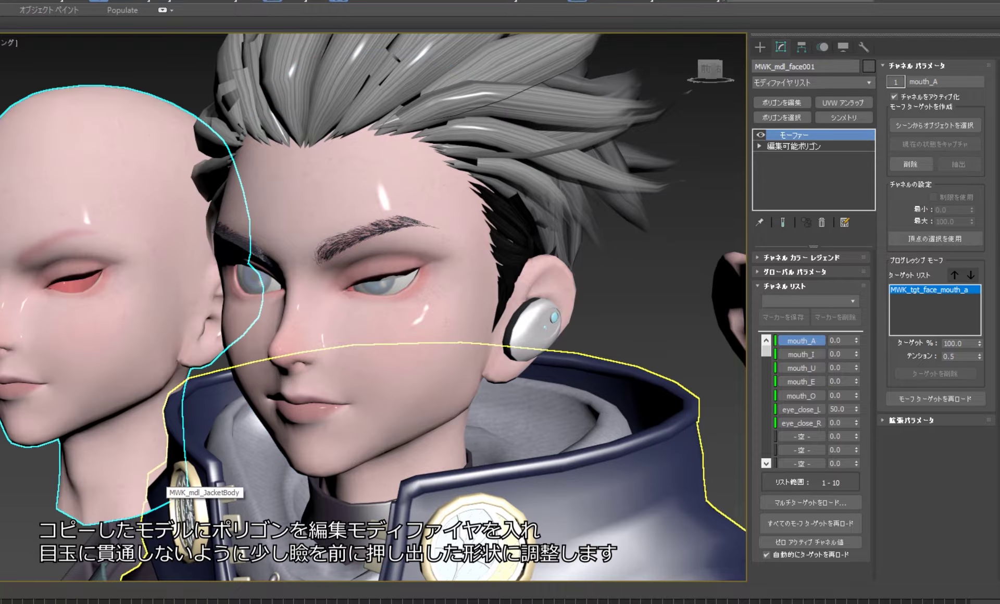
- Add Edit Poly to the clone and push its eyelid vertices forward with soft selection
{"action": "middle_click_drag", "start_coordinate": [176, 346], "coordinate": [267, 346]}
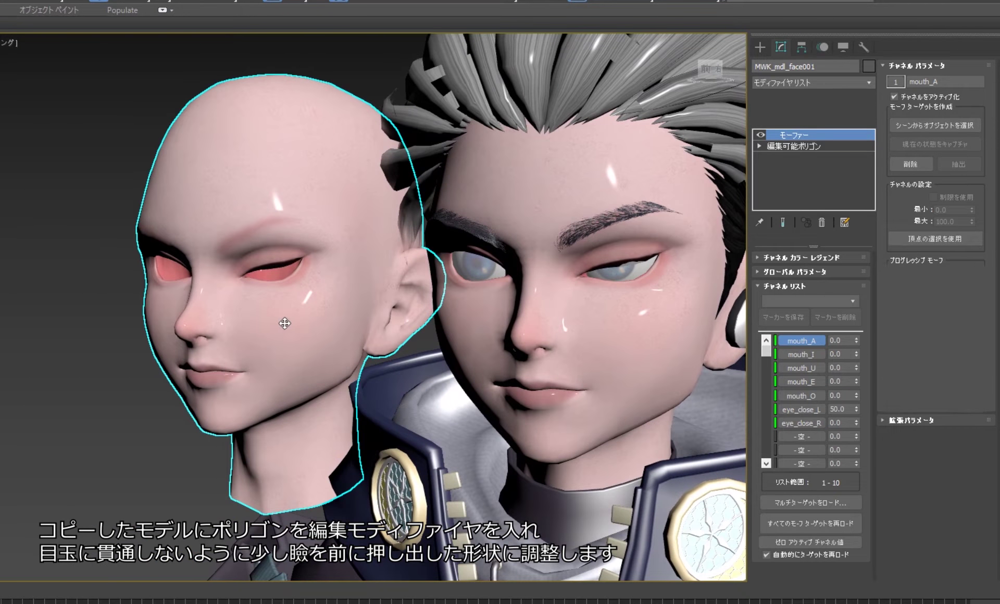
{"action": "left_click", "coordinate": [809, 104]}
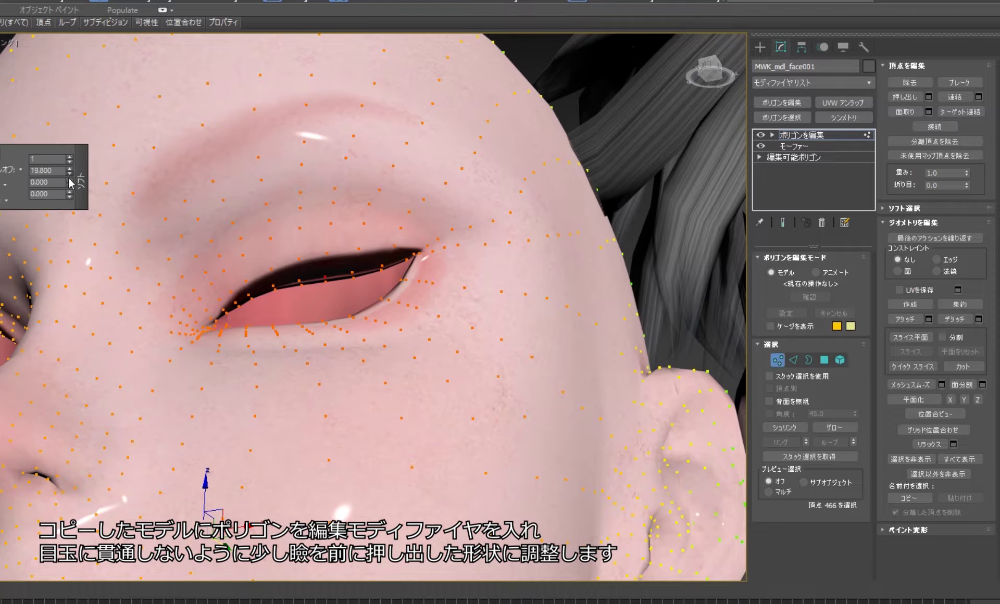
{"action": "left_click_drag", "start_coordinate": [69, 171], "coordinate": [79, 227]}
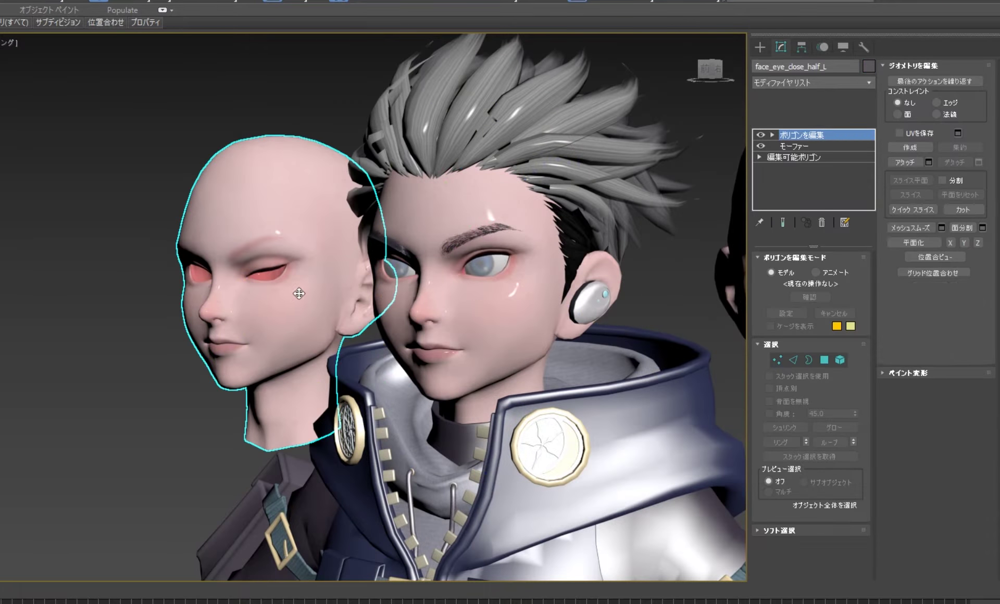
- Add face_eye_close_half_L to MWK_mdl_face's eye_close_L channel as a 50% progressive target
{"action": "scroll", "coordinate": [358, 310], "scroll_direction": "up", "scroll_amount": 3}
{"action": "middle_click_drag", "start_coordinate": [358, 310], "coordinate": [398, 313]}
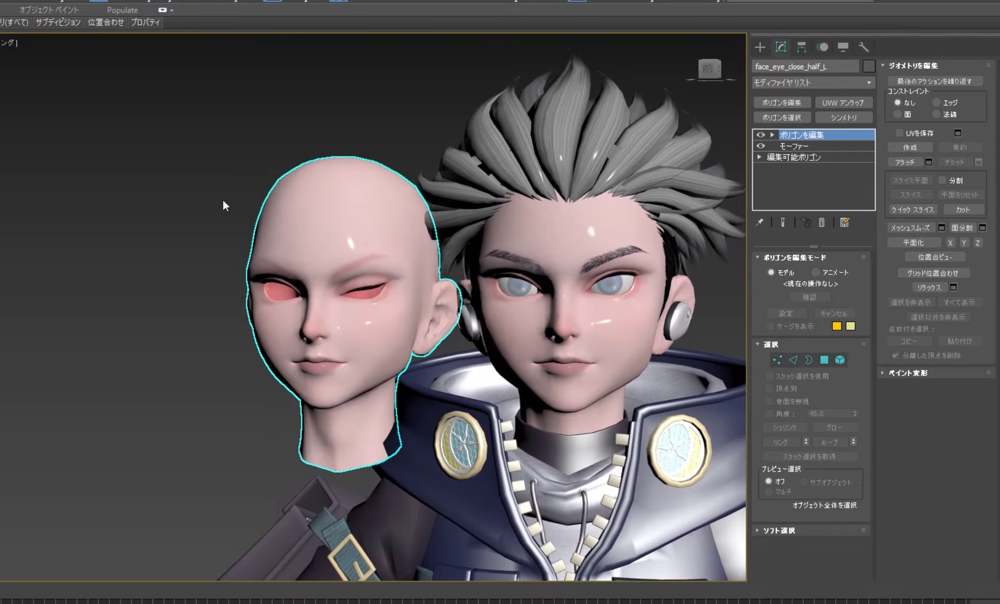
{"action": "middle_click_drag", "start_coordinate": [435, 360], "coordinate": [317, 358]}
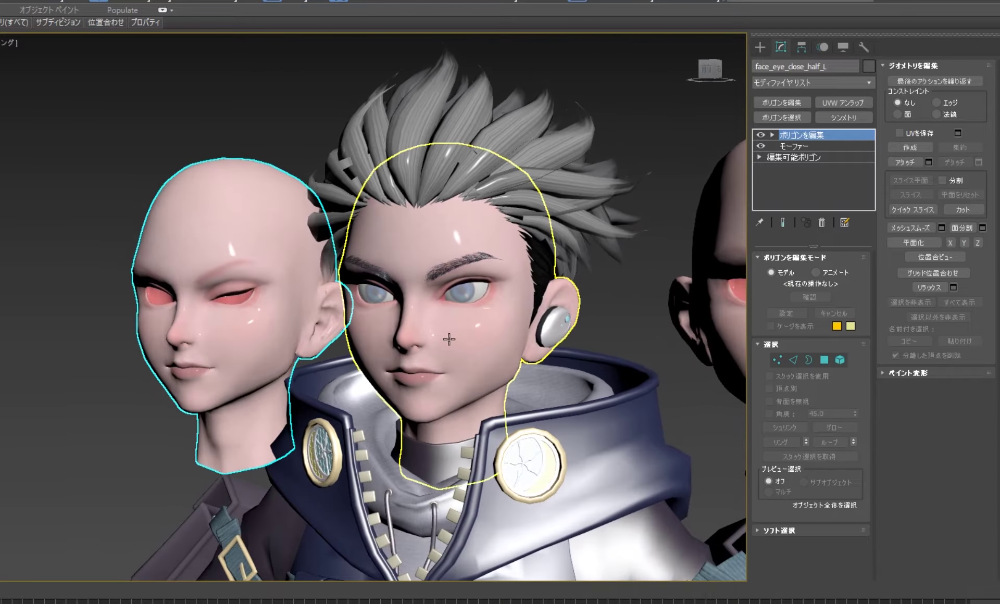
{"action": "left_click", "coordinate": [446, 397]}
{"action": "right_click", "coordinate": [824, 410]}
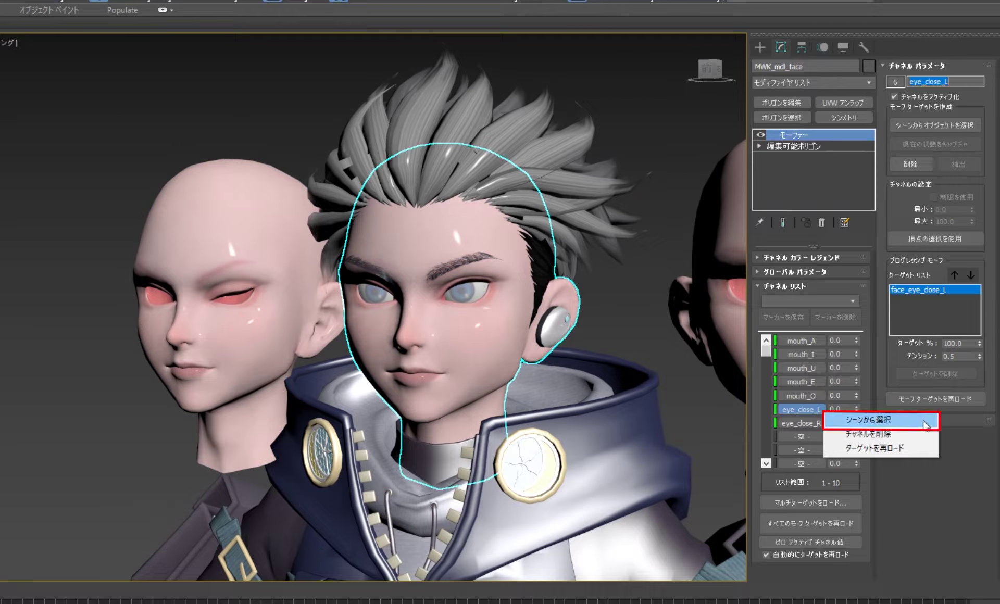
{"action": "left_click", "coordinate": [925, 424]}
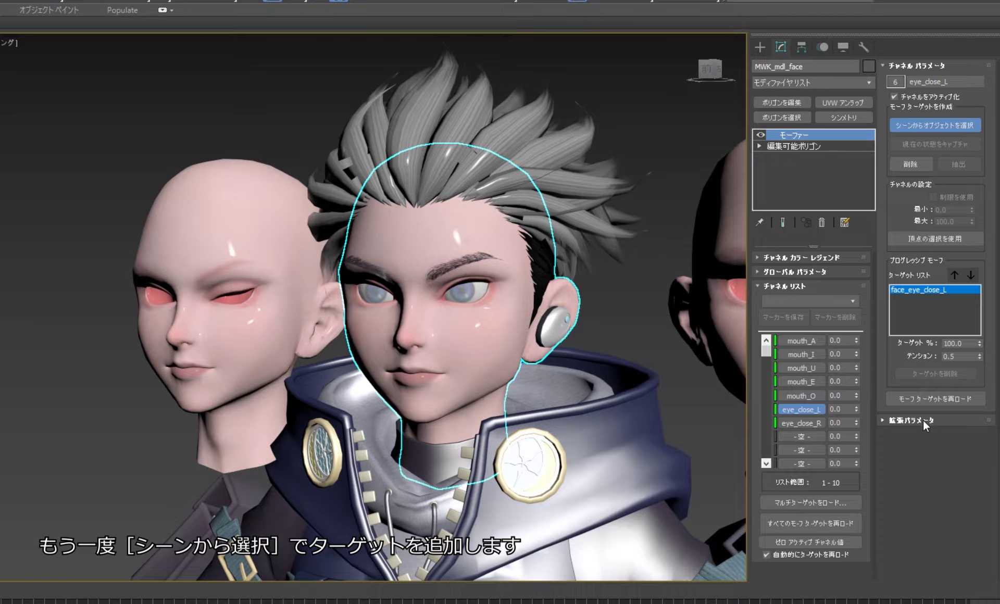
{"action": "left_click", "coordinate": [253, 321]}
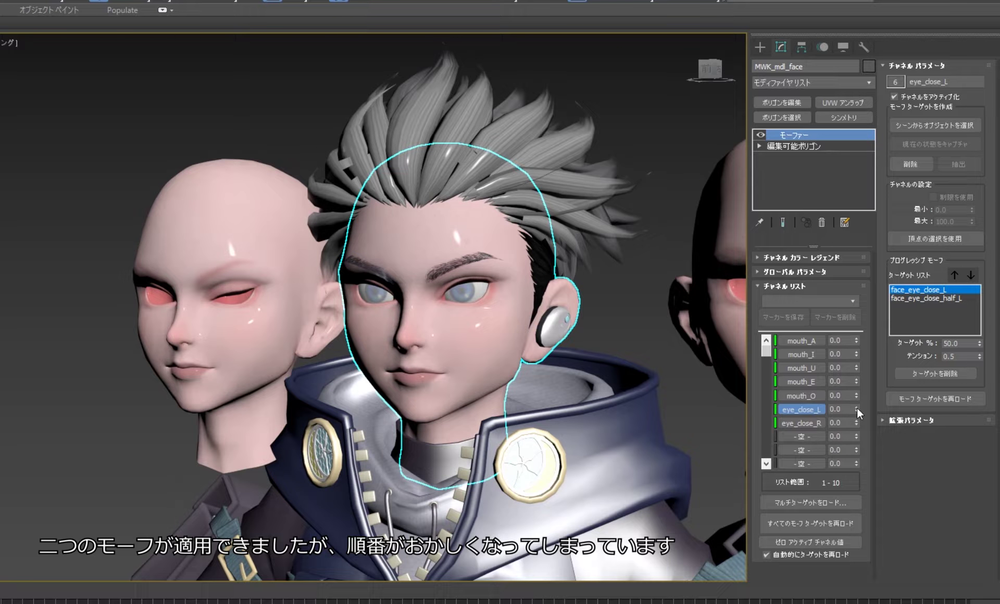
- Set face_eye_close_half_L's target percentage to 50 and test the eye_close_L blink
{"action": "mouse_move", "coordinate": [857, 408]}
{"action": "left_mouse_down"}
{"action": "mouse_move", "coordinate": [856, 363]}
{"action": "mouse_move", "coordinate": [860, 433]}
{"action": "left_mouse_up"}
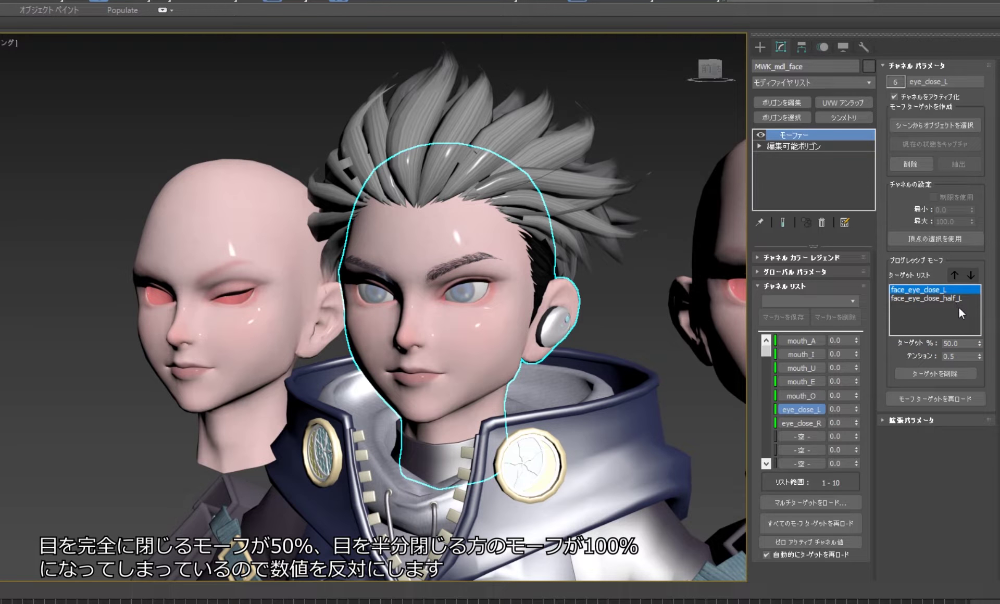
{"action": "left_click", "coordinate": [959, 299]}
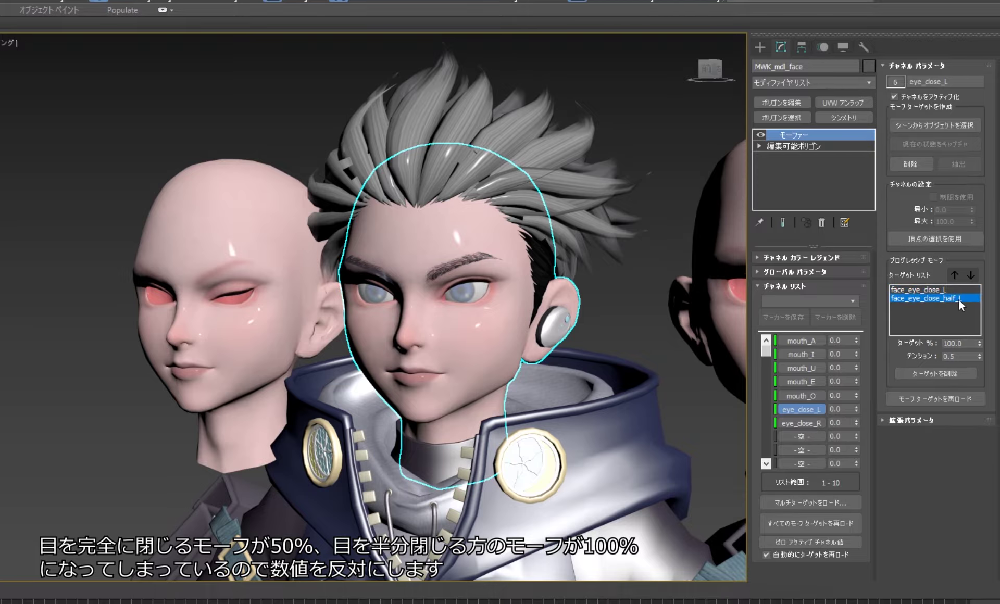
{"action": "left_click", "coordinate": [972, 343]}
{"action": "key", "text": "Return"}
{"action": "double_click", "coordinate": [955, 343]}
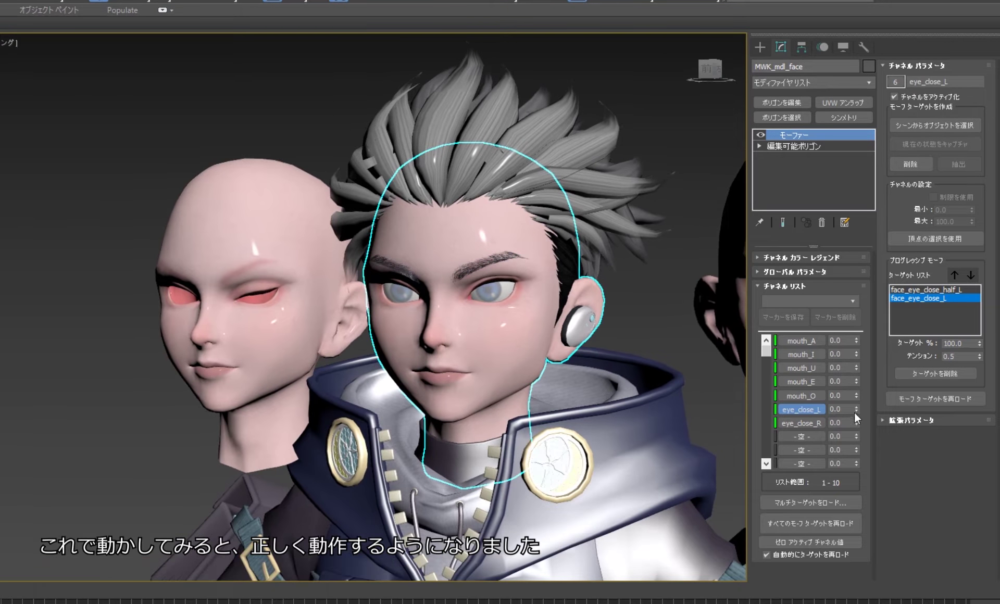
{"action": "left_click", "coordinate": [856, 408]}
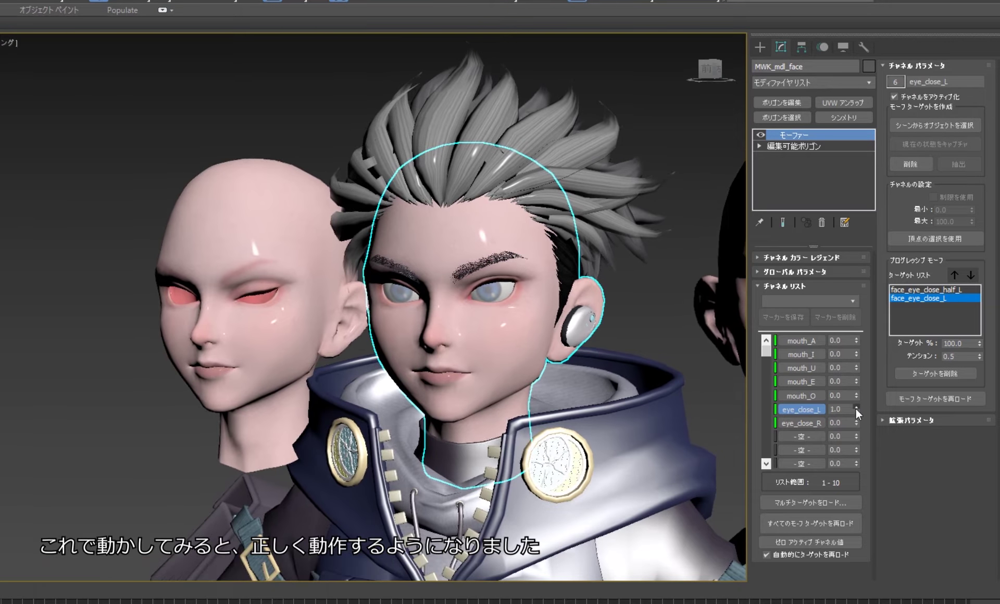
{"action": "mouse_move", "coordinate": [855, 409]}
{"action": "left_mouse_down"}
{"action": "mouse_move", "coordinate": [870, 381]}
{"action": "mouse_move", "coordinate": [861, 356]}
{"action": "mouse_move", "coordinate": [867, 433]}
{"action": "left_mouse_up"}
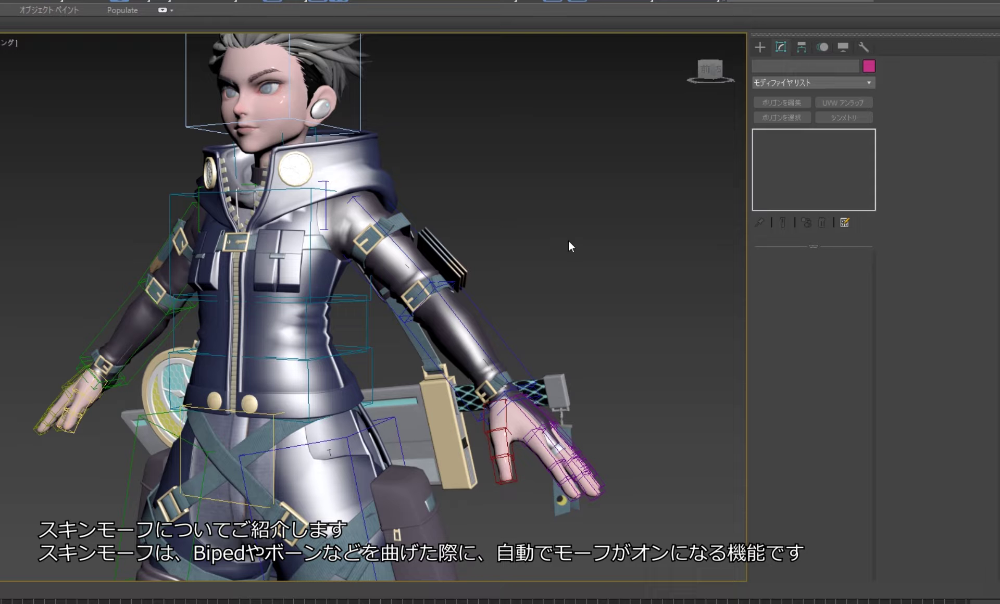
- Bend the left forearm up to horizontal to inspect the collapsing elbow, then undo the bend
{"action": "left_click", "coordinate": [487, 319]}
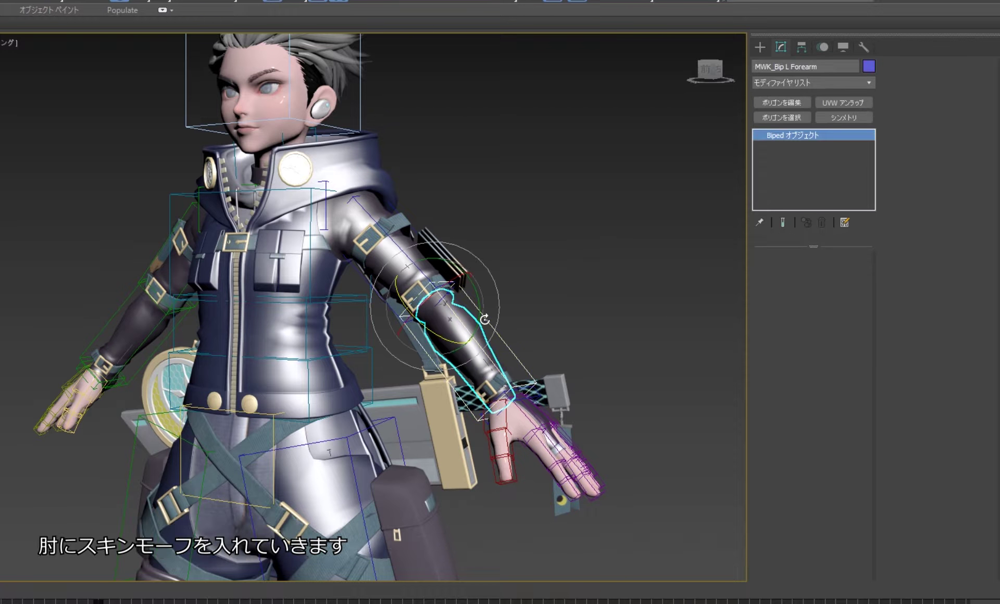
{"action": "middle_click_drag", "start_coordinate": [491, 322], "coordinate": [485, 311], "text": "alt"}
{"action": "scroll", "coordinate": [481, 307], "scroll_direction": "up", "scroll_amount": 3}
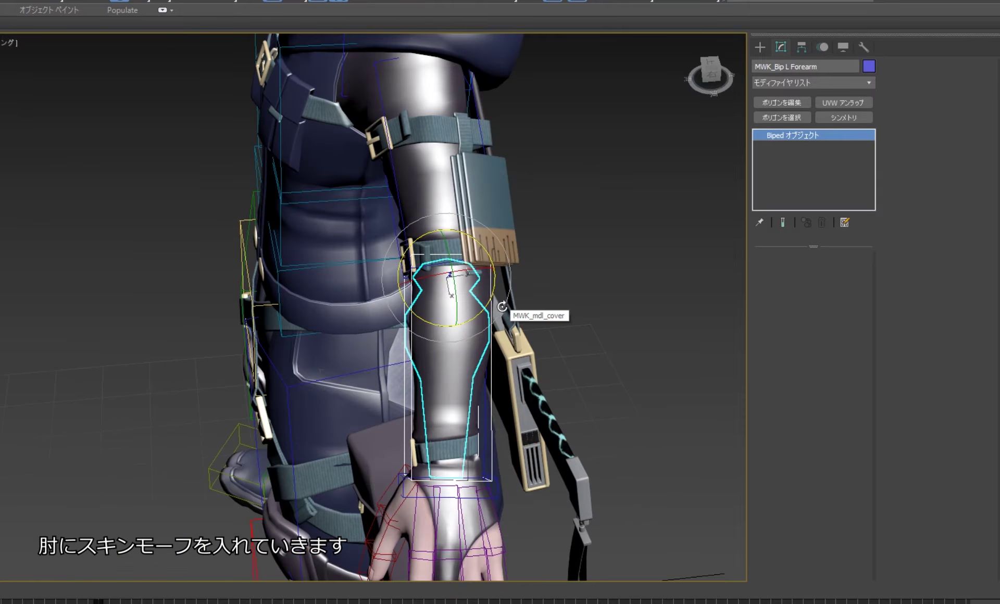
{"action": "left_click_drag", "start_coordinate": [481, 307], "coordinate": [564, 284]}
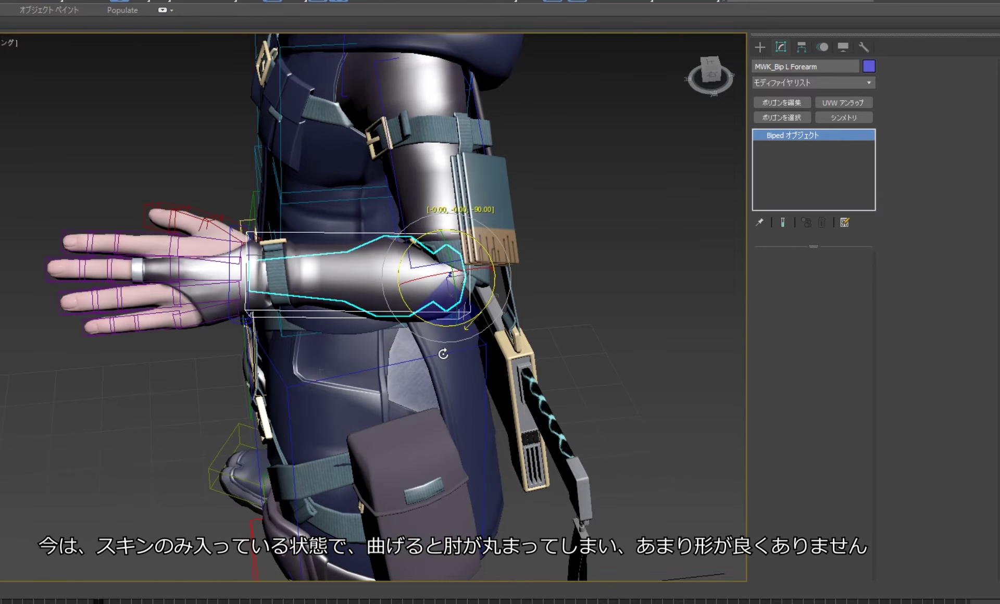
{"action": "mouse_move", "coordinate": [563, 285]}
{"action": "middle_mouse_down"}
{"action": "mouse_move", "coordinate": [572, 280]}
{"action": "mouse_move", "coordinate": [564, 258]}
{"action": "middle_mouse_up"}
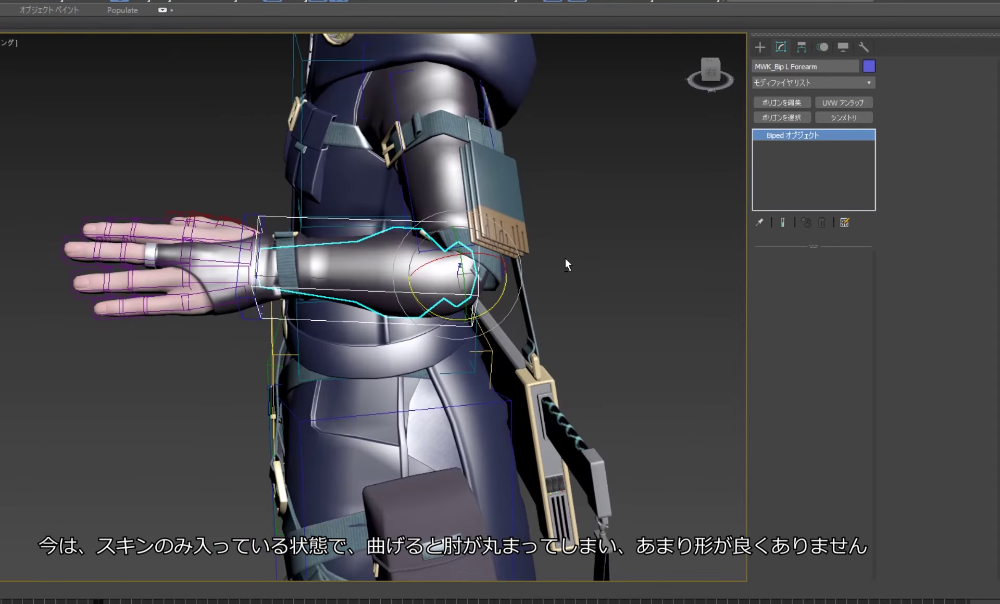
{"action": "left_click", "coordinate": [564, 260]}
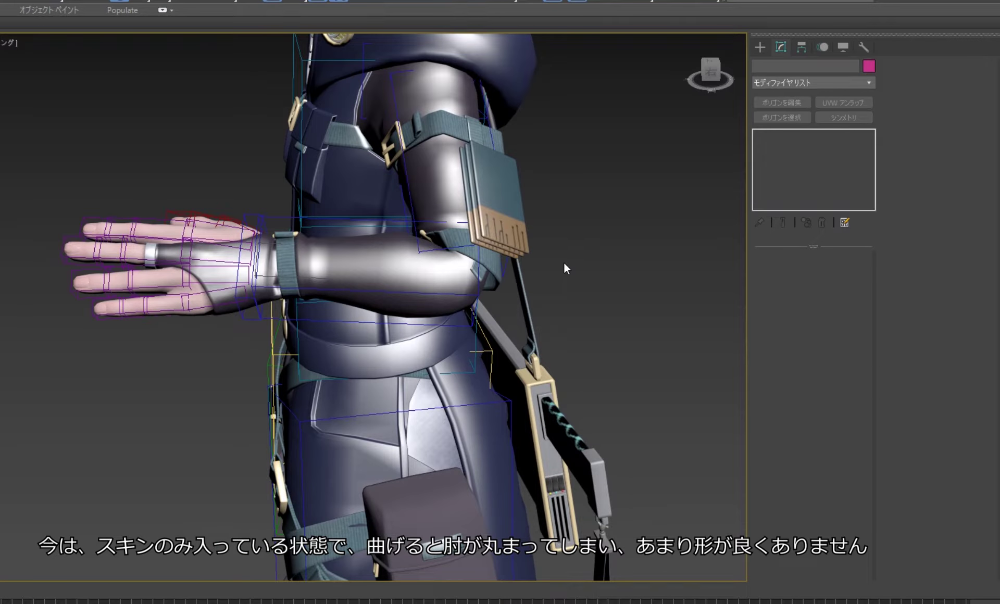
{"action": "key", "text": "ctrl+z"}
{"action": "key", "text": "ctrl+z"}
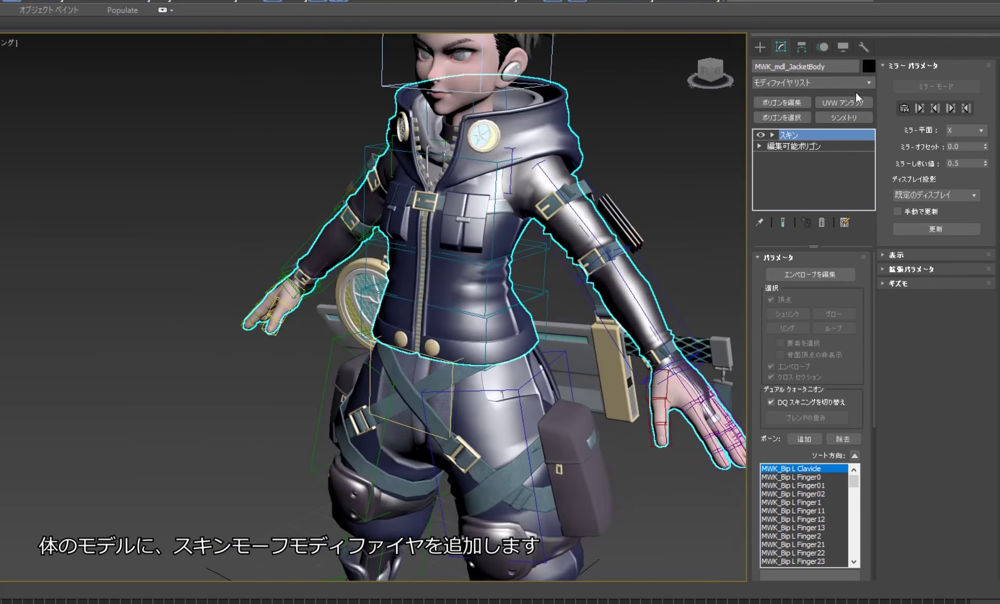
- Add a Skin Morph modifier to MWK_mdl_JacketBody with MWK_Bip L Forearm as its bone
{"action": "left_click", "coordinate": [860, 83]}
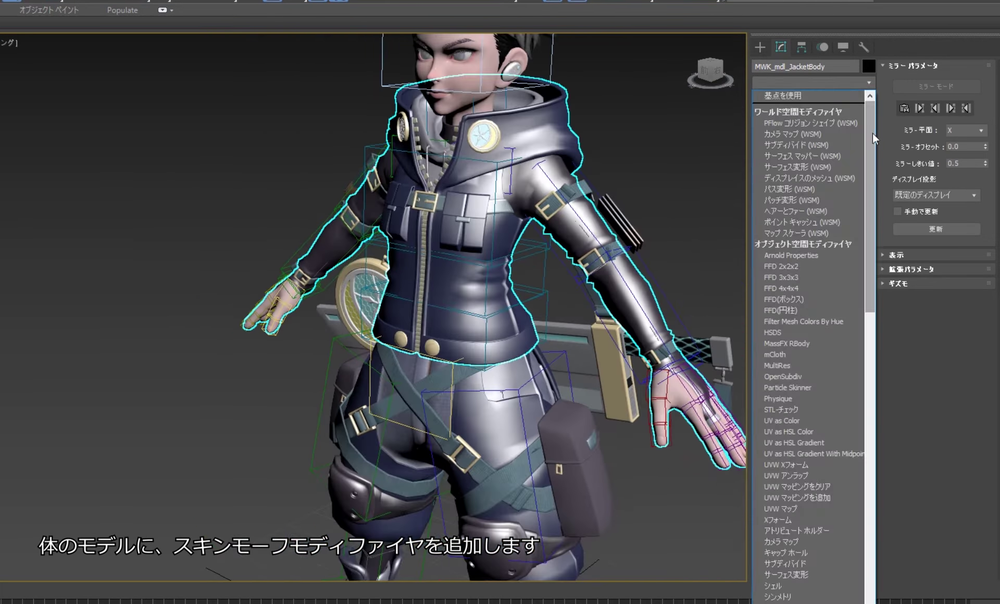
{"action": "left_click_drag", "start_coordinate": [873, 134], "coordinate": [866, 297]}
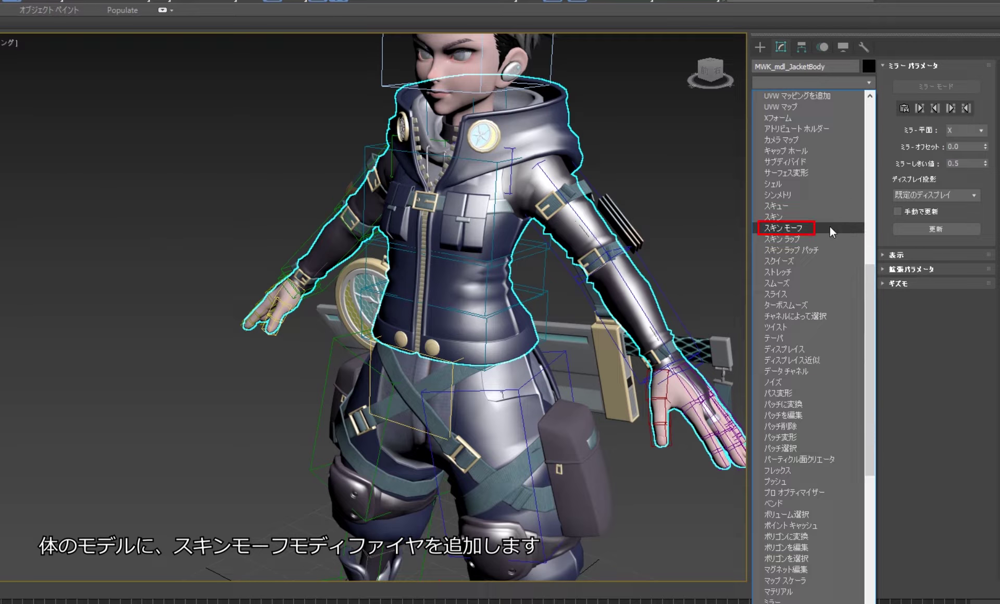
{"action": "left_click", "coordinate": [830, 227]}
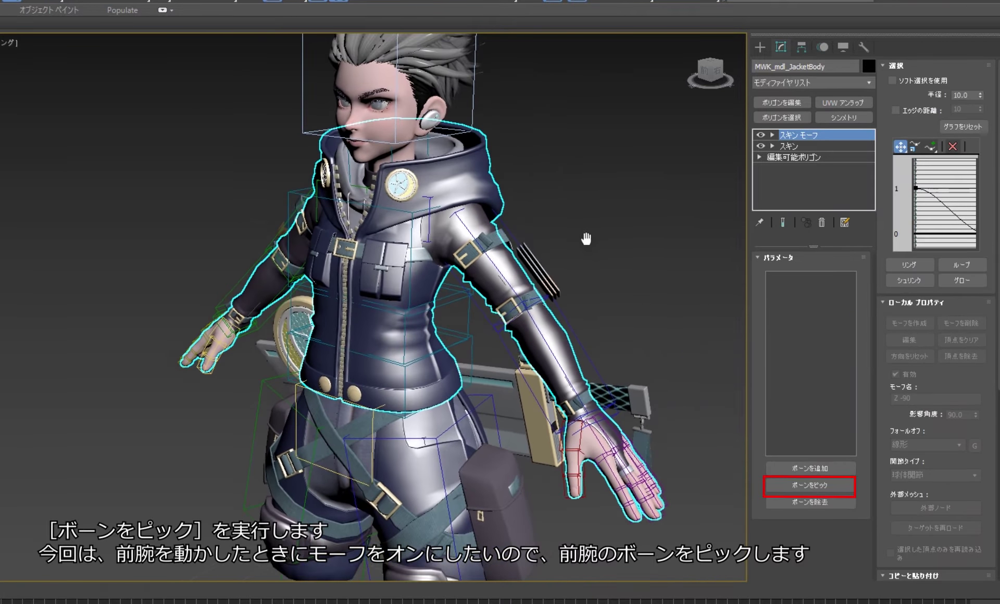
{"action": "left_click", "coordinate": [832, 491]}
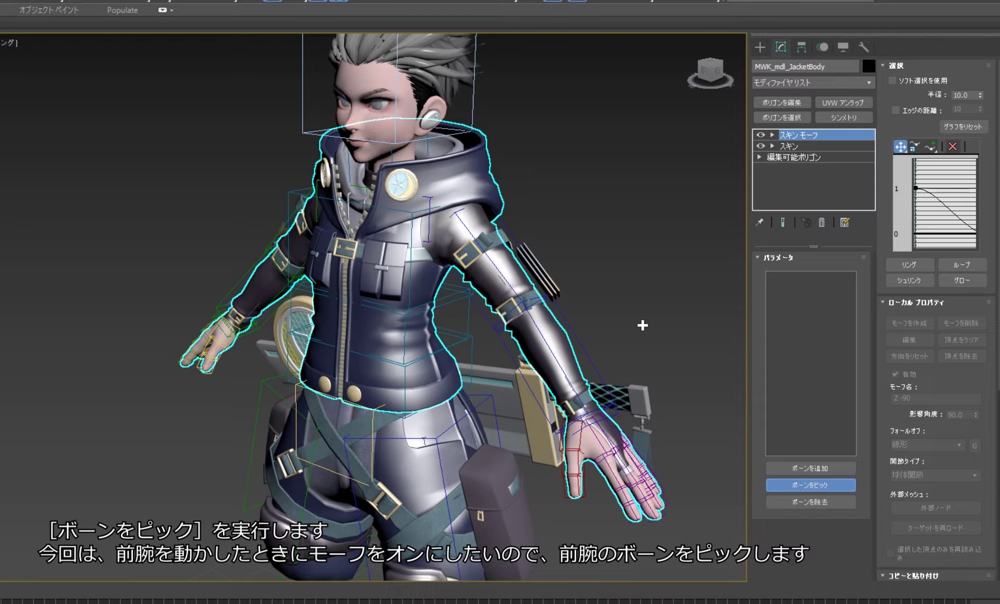
{"action": "left_click", "coordinate": [580, 344]}
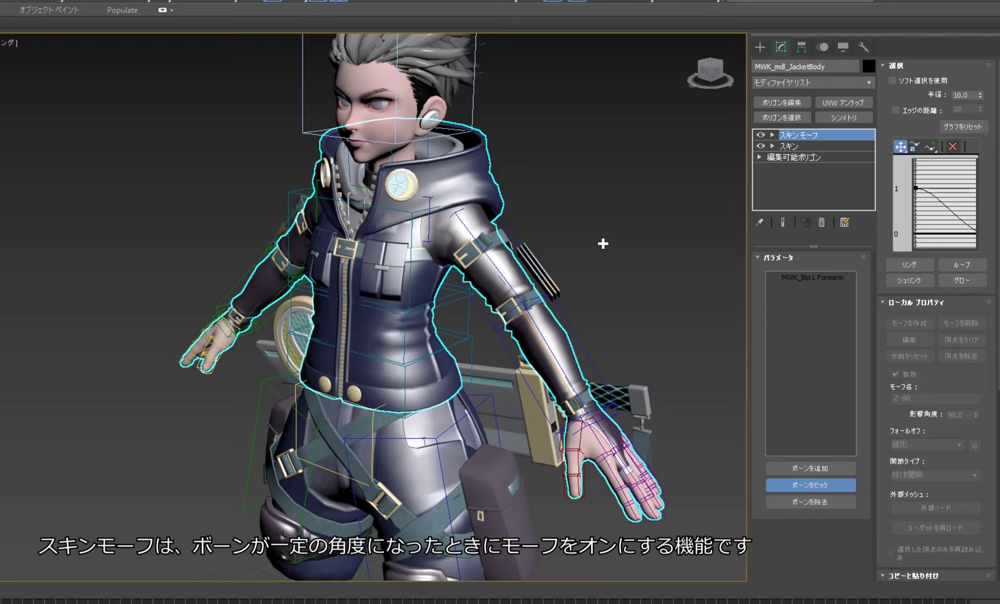
{"action": "right_click", "coordinate": [602, 243]}
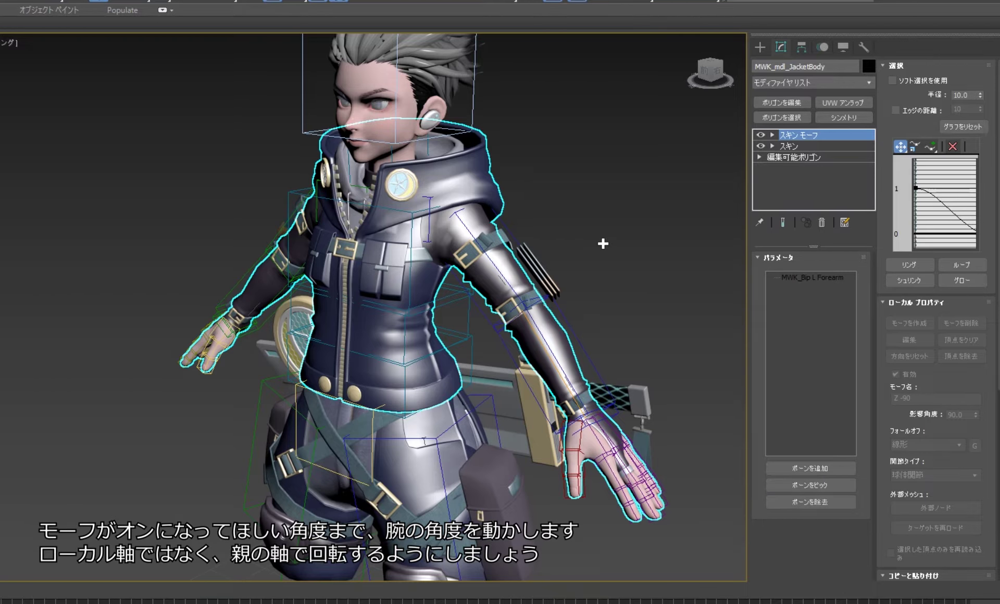
- Switch the left forearm's rotation to Parent coordinates and test-bend it, then undo
{"action": "left_click", "coordinate": [568, 331]}
{"action": "mouse_move", "coordinate": [576, 335]}
{"action": "middle_mouse_down"}
{"action": "mouse_move", "coordinate": [567, 313]}
{"action": "mouse_move", "coordinate": [556, 312]}
{"action": "middle_mouse_up"}
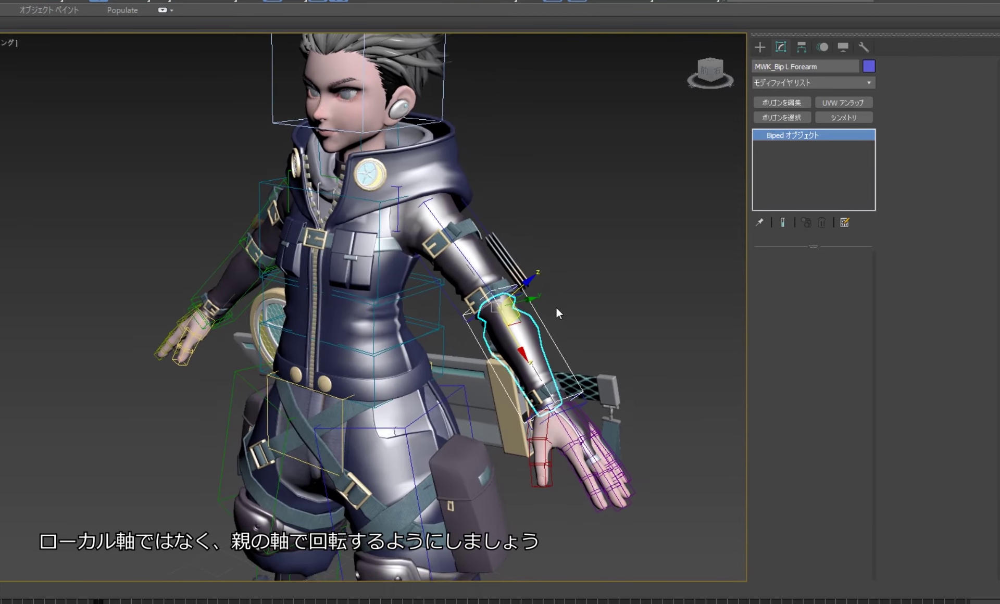
{"action": "key", "text": "e"}
{"action": "right_click", "coordinate": [543, 315]}
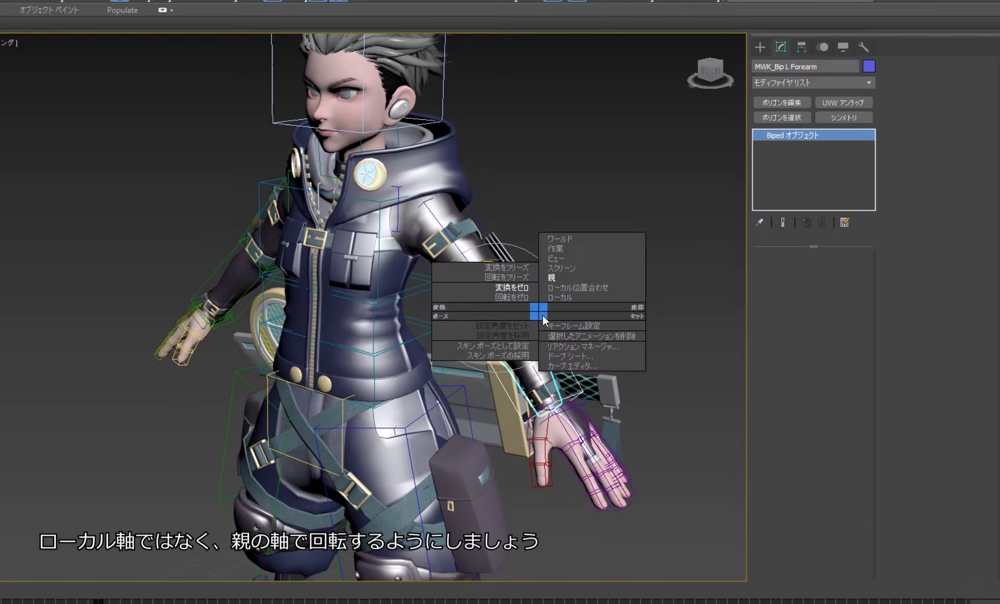
{"action": "left_click", "coordinate": [568, 279]}
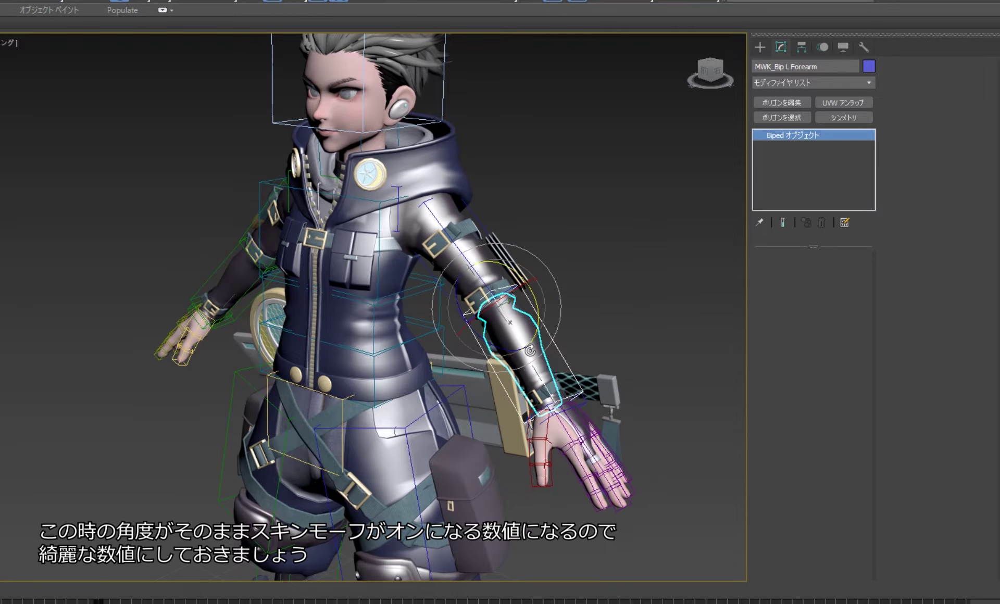
{"action": "middle_click_drag", "start_coordinate": [504, 343], "coordinate": [526, 333], "text": "alt"}
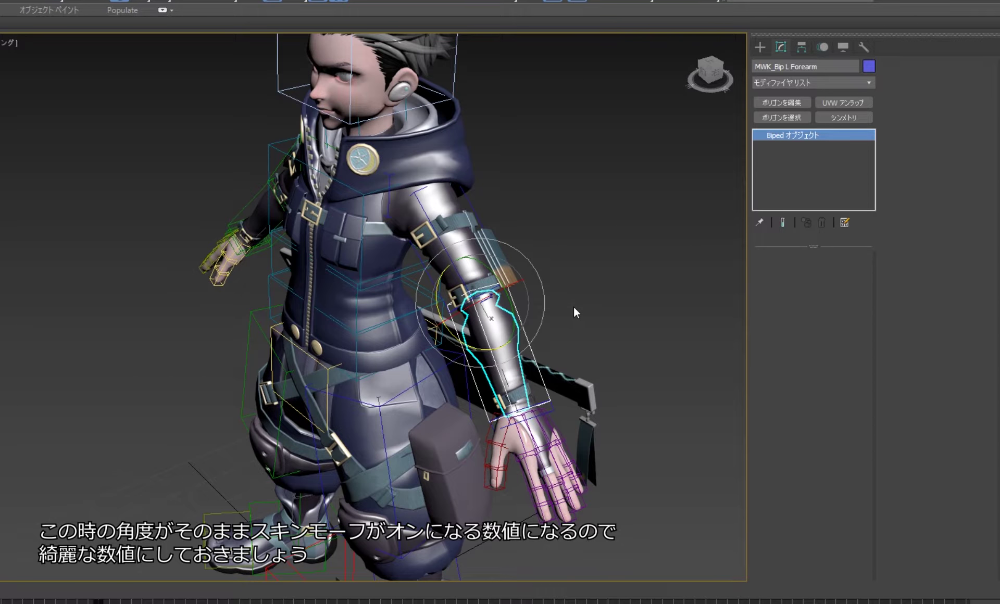
{"action": "left_click_drag", "start_coordinate": [473, 346], "coordinate": [449, 323]}
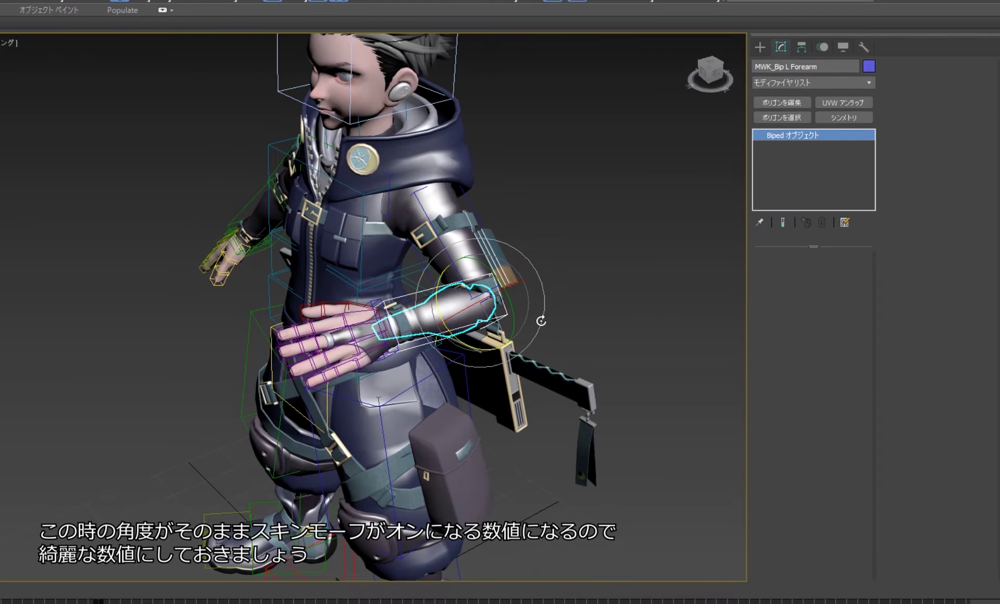
{"action": "middle_click_drag", "start_coordinate": [541, 321], "coordinate": [528, 334]}
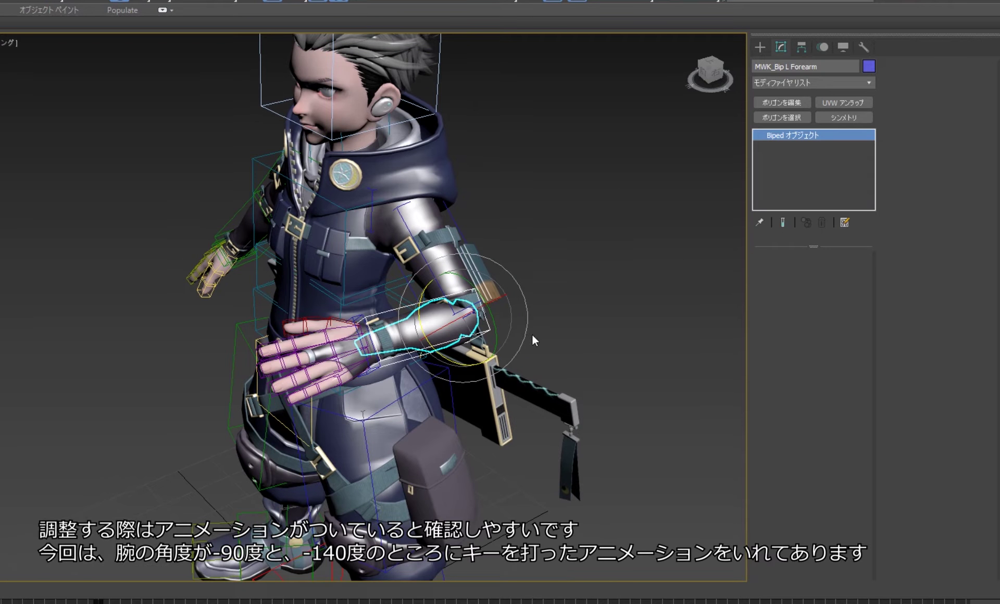
{"action": "key", "text": "ctrl+z"}
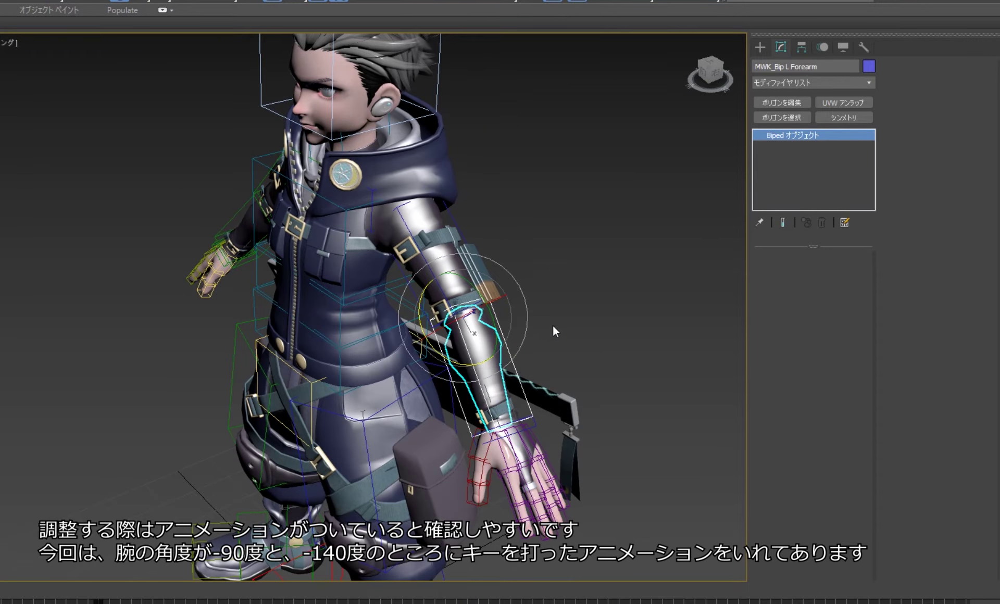
{"action": "mouse_move", "coordinate": [552, 326]}
{"action": "middle_mouse_down", "text": "alt"}
{"action": "mouse_move", "coordinate": [573, 301]}
{"action": "mouse_move", "coordinate": [552, 316]}
{"action": "middle_mouse_up", "text": "alt"}
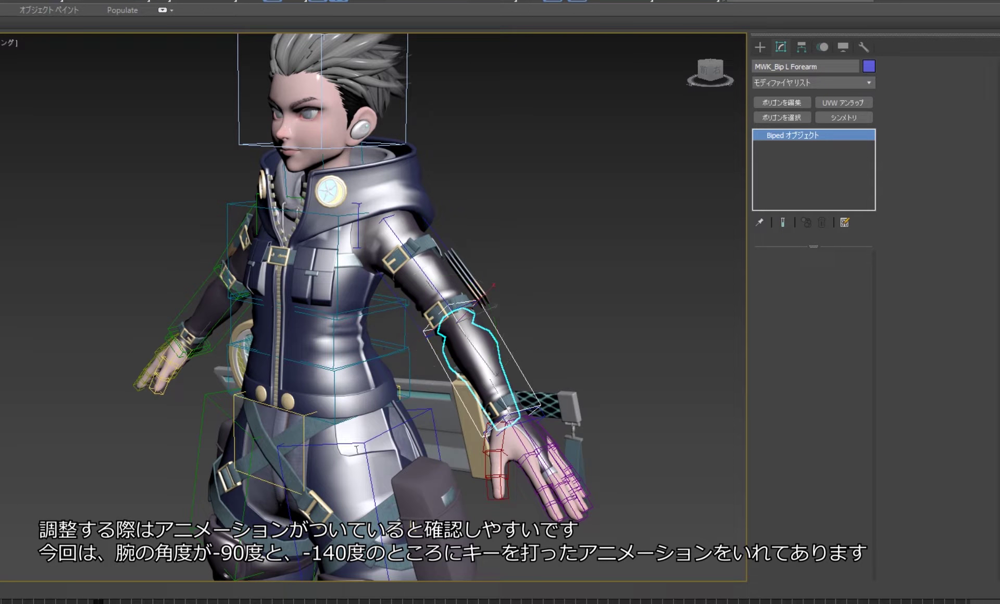
- Go to frame 20, where the forearm is bent to -140°, and reselect the jacket body
{"action": "left_click_drag", "start_coordinate": [21, 592], "coordinate": [103, 594]}
{"action": "key", "text": "e"}
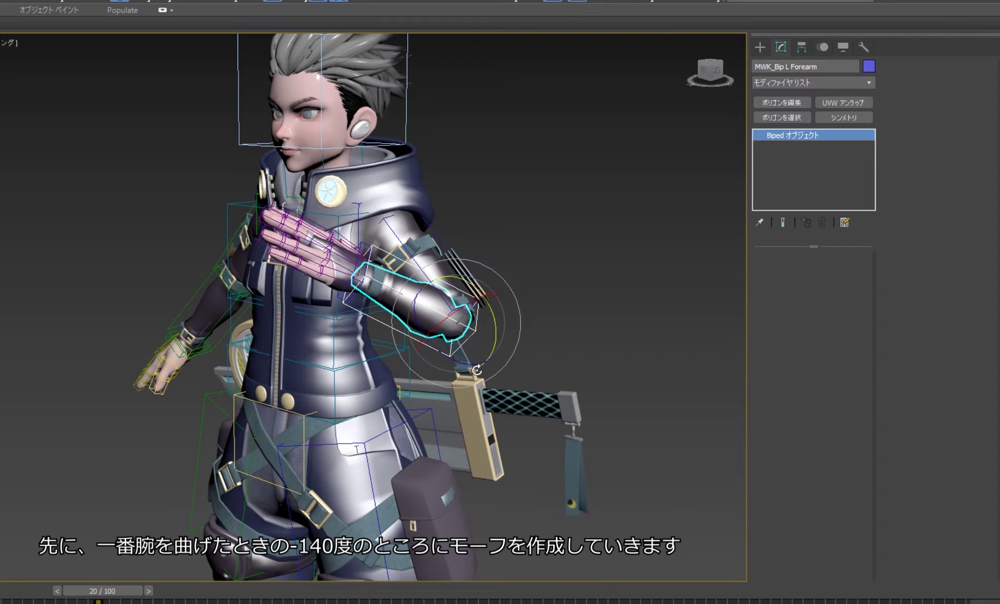
{"action": "scroll", "coordinate": [451, 305], "scroll_direction": "up", "scroll_amount": 3}
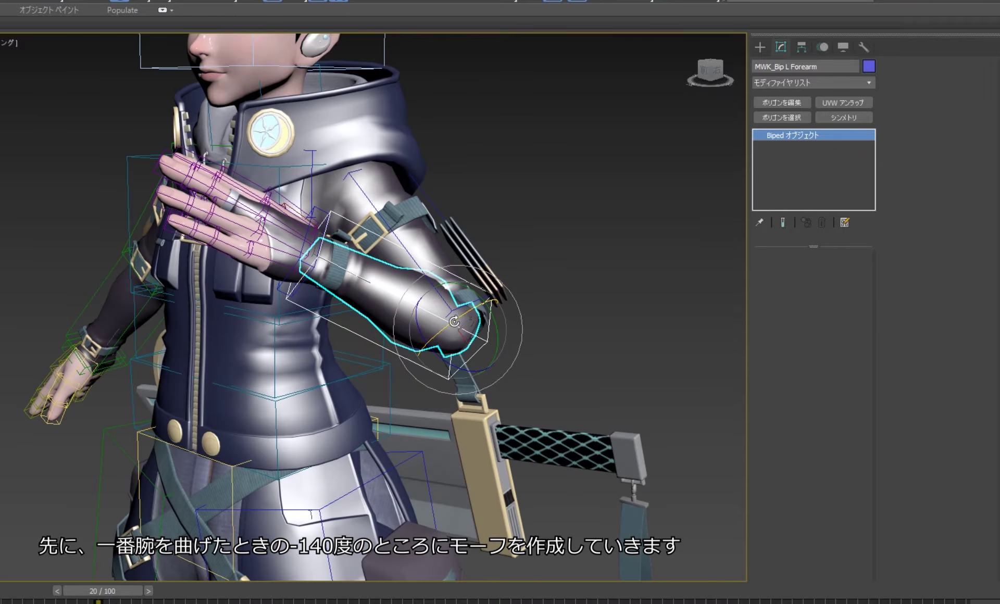
{"action": "left_click", "coordinate": [404, 282]}
{"action": "middle_click_drag", "start_coordinate": [404, 281], "coordinate": [393, 327], "text": "alt"}
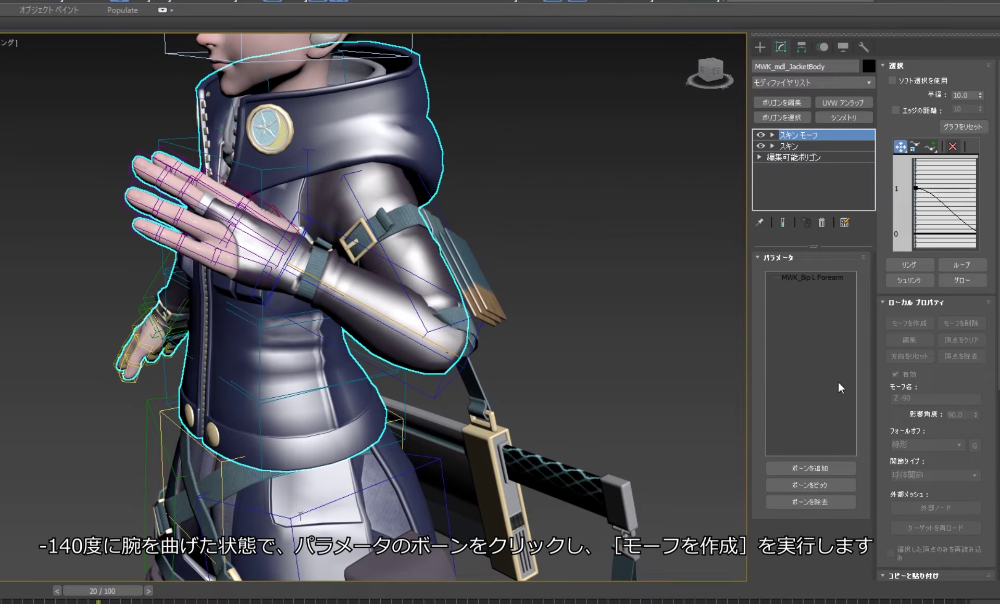
- Create a left-forearm morph at the -140° pose and name it Z-140
{"action": "left_click", "coordinate": [833, 278]}
{"action": "left_click", "coordinate": [915, 324]}
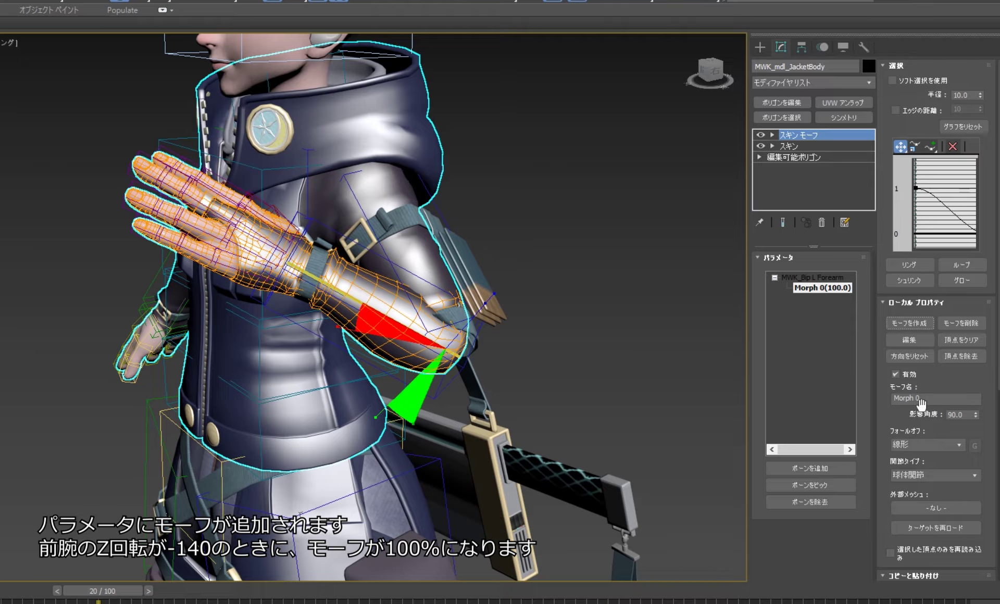
{"action": "left_click_drag", "start_coordinate": [919, 400], "coordinate": [877, 398]}
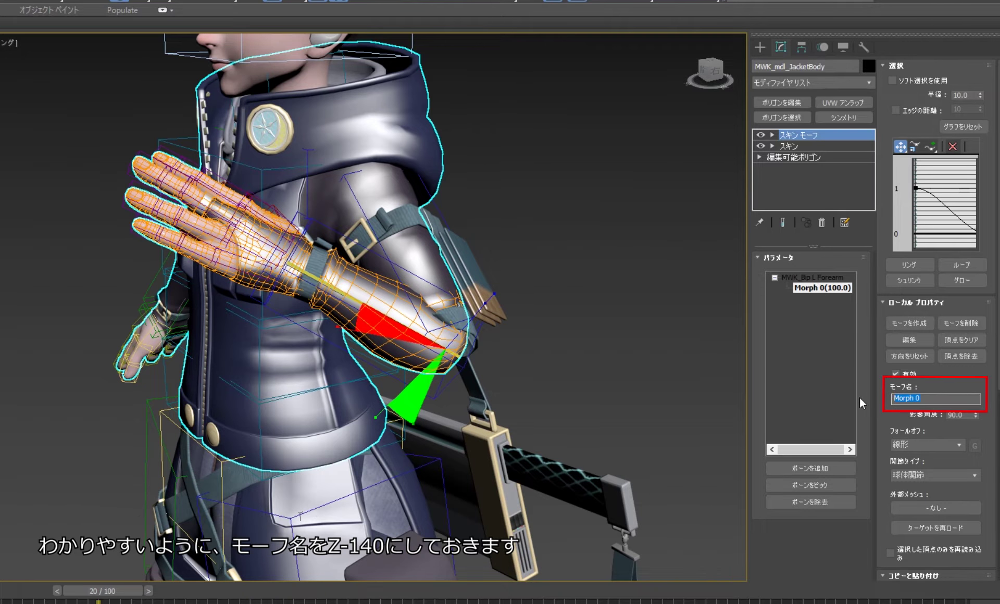
{"action": "type", "text": "Z-140"}
{"action": "key", "text": "Return"}
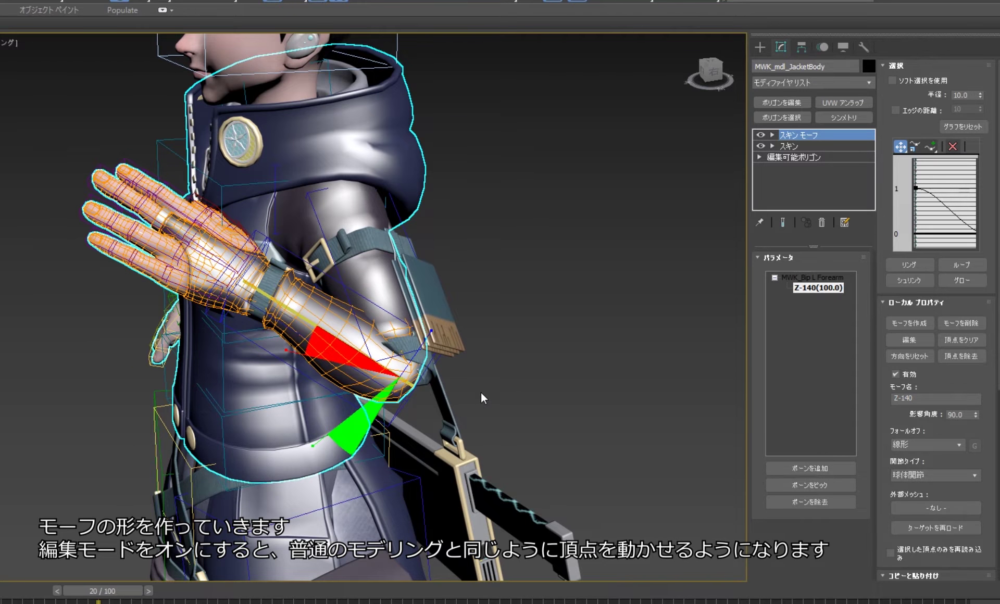
- Pull the Z-140 morph's elbow vertex down and outward so the bent elbow stops collapsing
{"action": "left_click", "coordinate": [909, 340]}
{"action": "scroll", "coordinate": [397, 383], "scroll_direction": "up", "scroll_amount": 3}
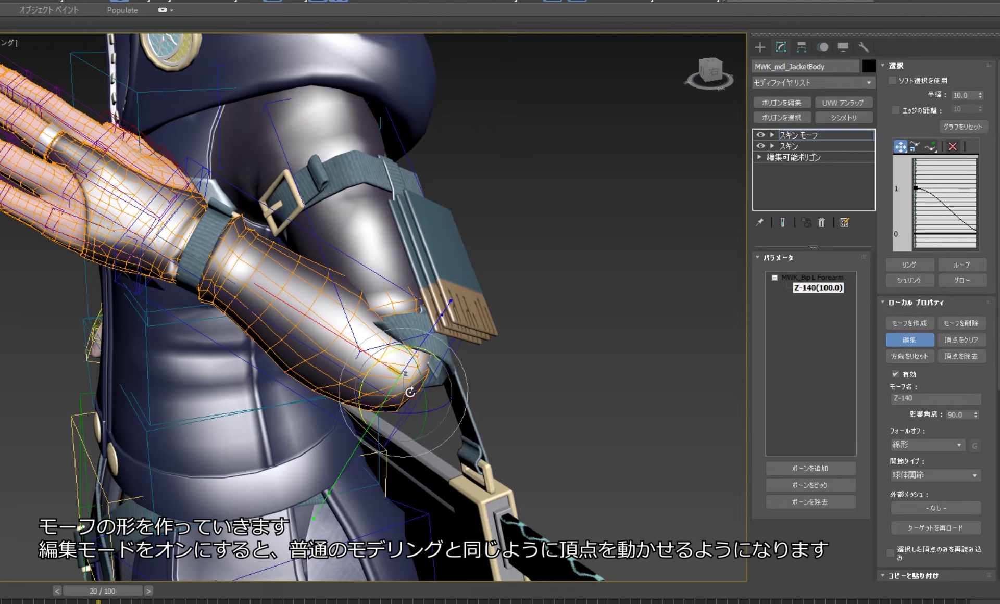
{"action": "left_click", "coordinate": [407, 396]}
{"action": "mouse_move", "coordinate": [435, 415]}
{"action": "middle_mouse_down", "text": "alt"}
{"action": "mouse_move", "coordinate": [402, 388]}
{"action": "mouse_move", "coordinate": [392, 402]}
{"action": "mouse_move", "coordinate": [447, 401]}
{"action": "middle_mouse_up", "text": "alt"}
{"action": "mouse_move", "coordinate": [417, 395]}
{"action": "left_mouse_down"}
{"action": "mouse_move", "coordinate": [442, 401]}
{"action": "mouse_move", "coordinate": [433, 370]}
{"action": "mouse_move", "coordinate": [453, 363]}
{"action": "left_mouse_up"}
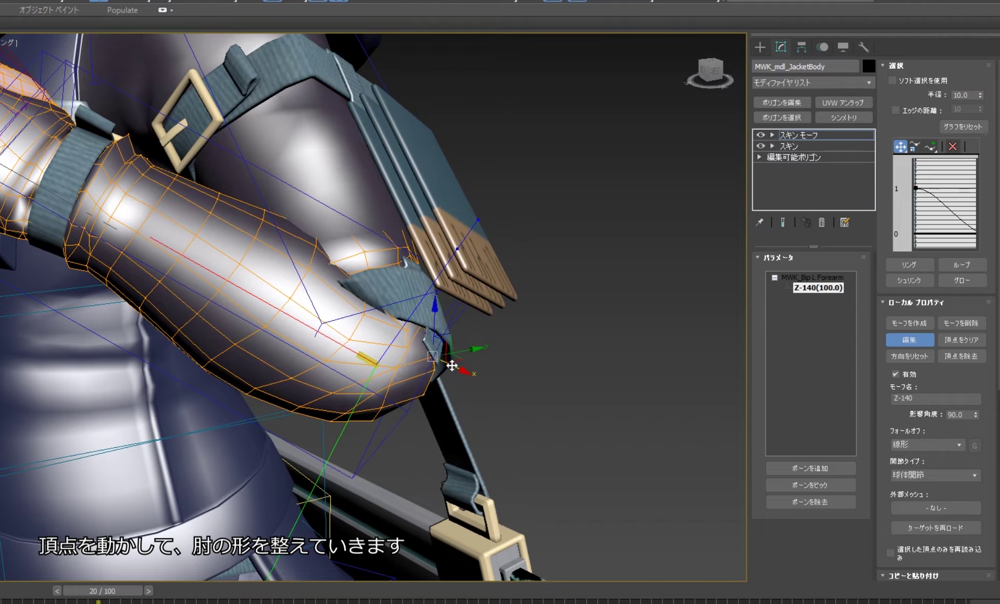
{"action": "middle_click_drag", "start_coordinate": [453, 364], "coordinate": [481, 352], "text": "alt"}
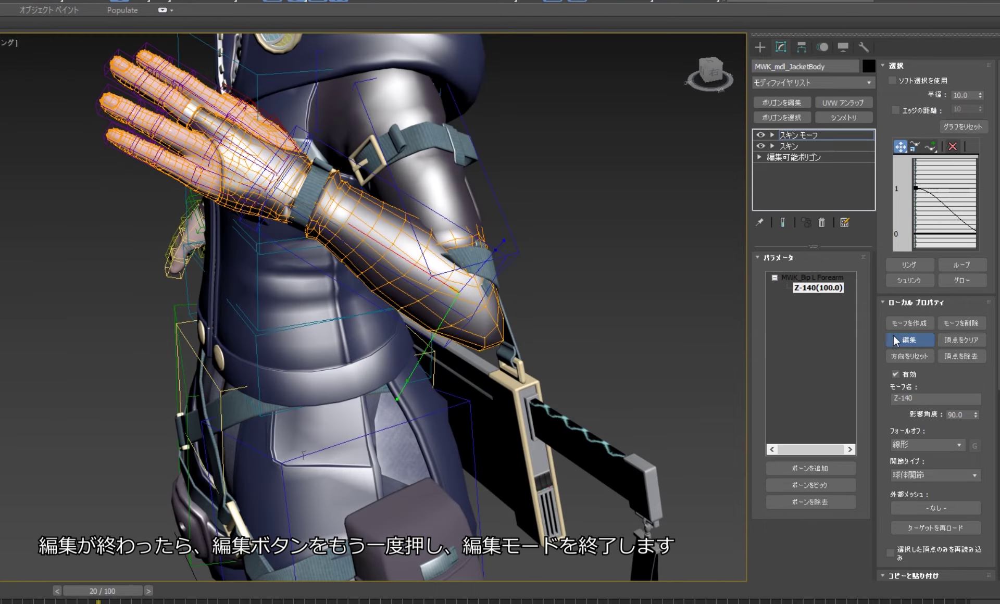
{"action": "left_click", "coordinate": [909, 341]}
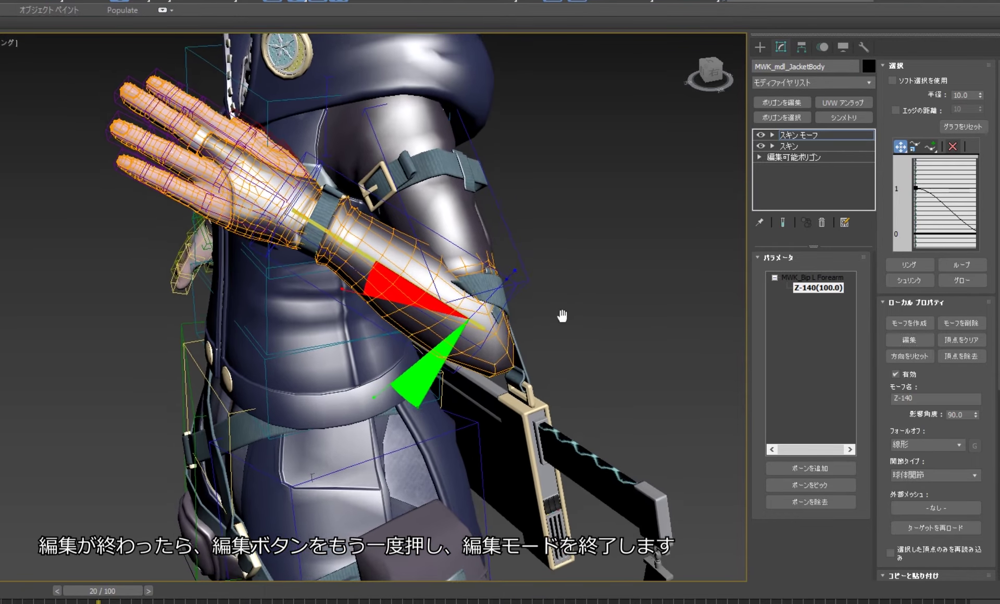
- Scrub the timeline to watch Z-140 rise from 0 to 100%, ending at 44.4%
{"action": "left_click_drag", "start_coordinate": [110, 597], "coordinate": [11, 598]}
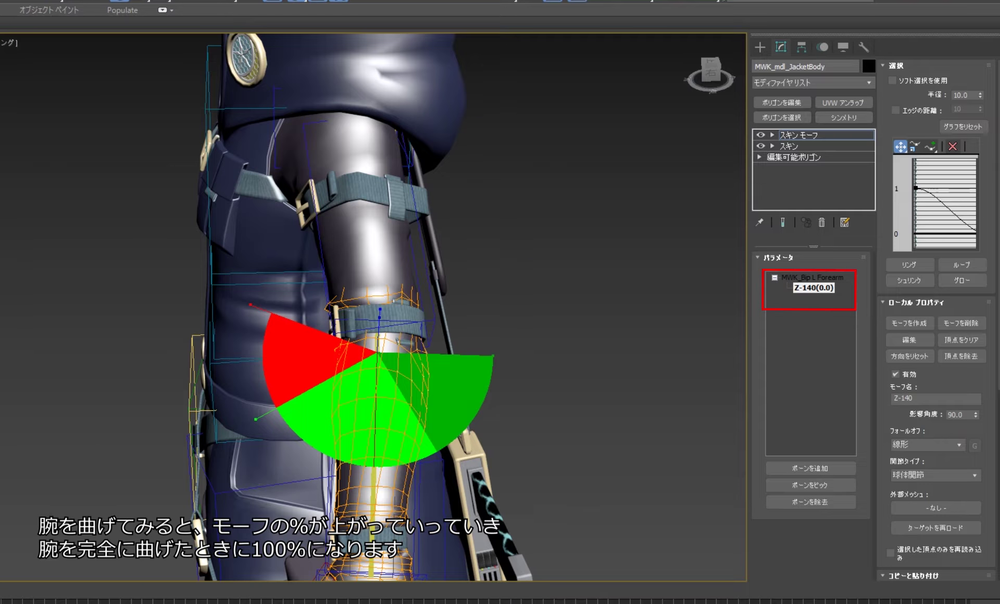
{"action": "left_click_drag", "start_coordinate": [10, 591], "coordinate": [103, 590]}
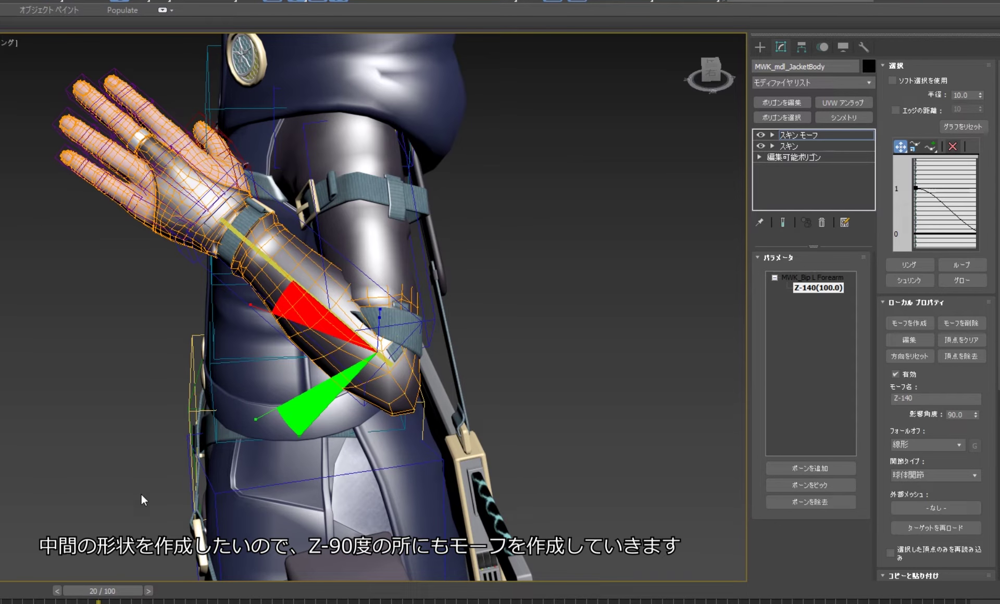
{"action": "left_click_drag", "start_coordinate": [117, 592], "coordinate": [10, 600]}
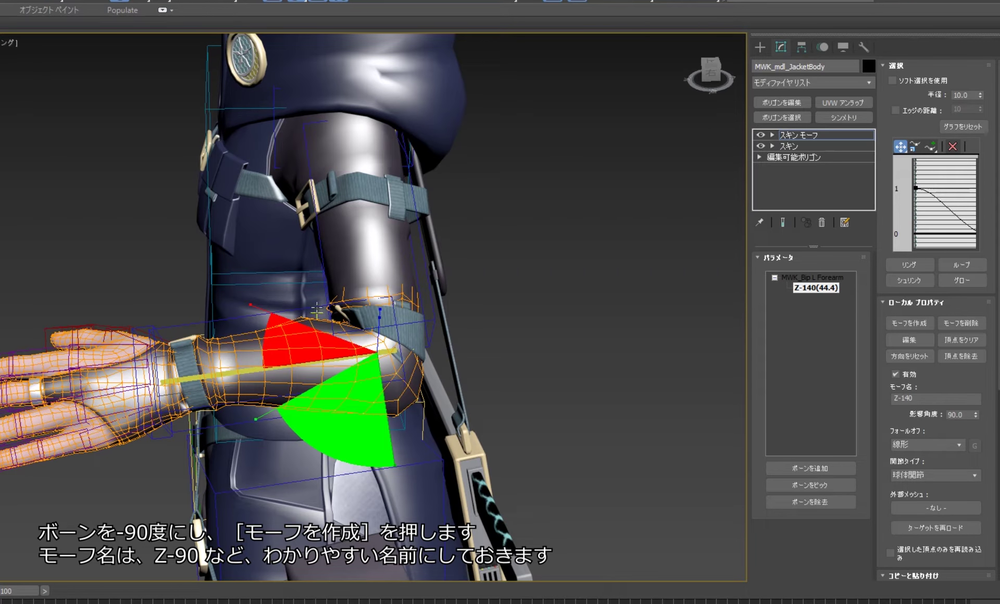
- Create a second left-forearm morph at the -90° pose named Z-90
{"action": "left_click", "coordinate": [825, 278]}
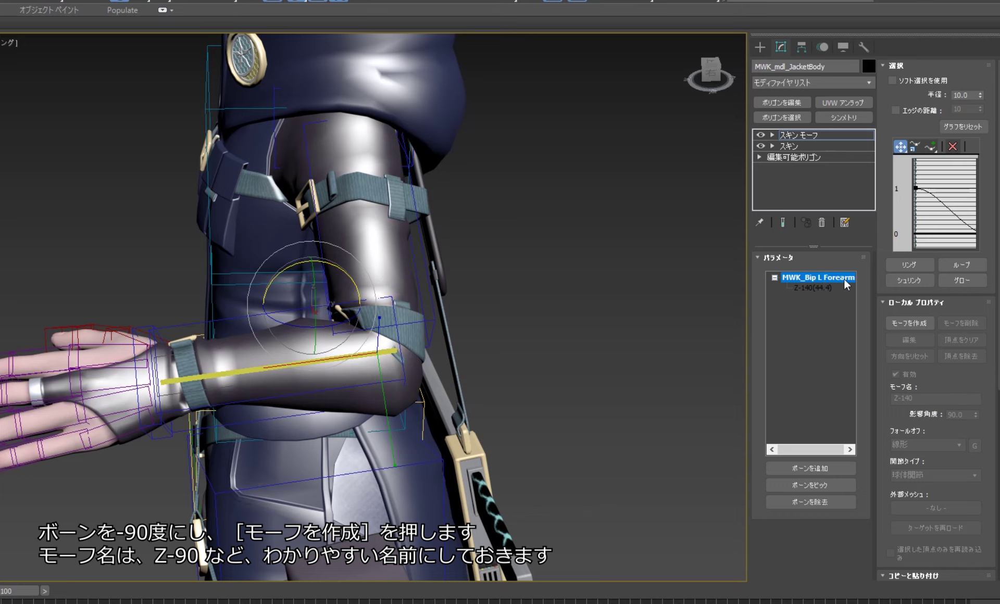
{"action": "left_click", "coordinate": [907, 324]}
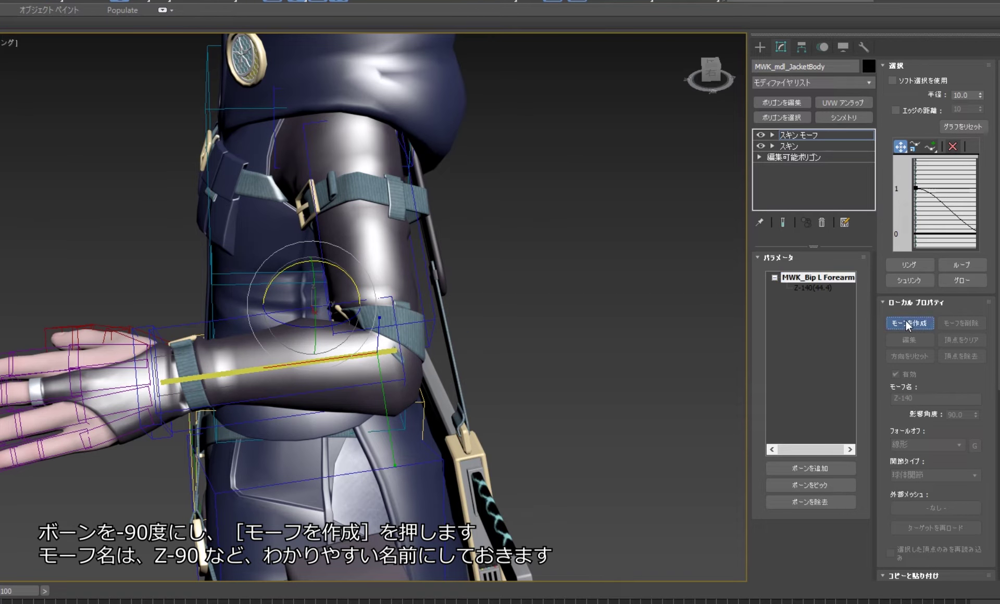
{"action": "left_click", "coordinate": [925, 398]}
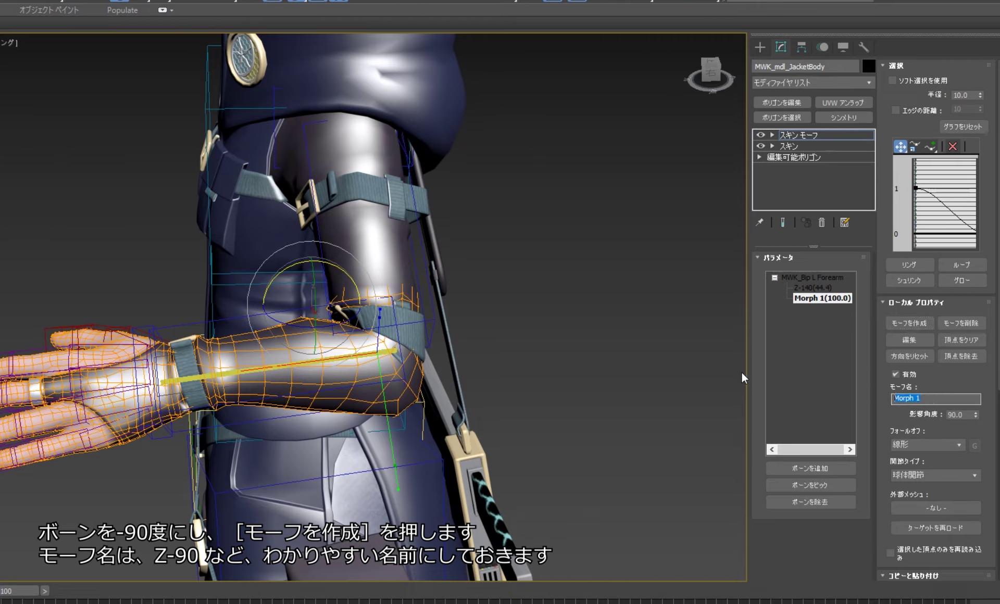
{"action": "type", "text": "Z-90"}
{"action": "key", "text": "Return"}
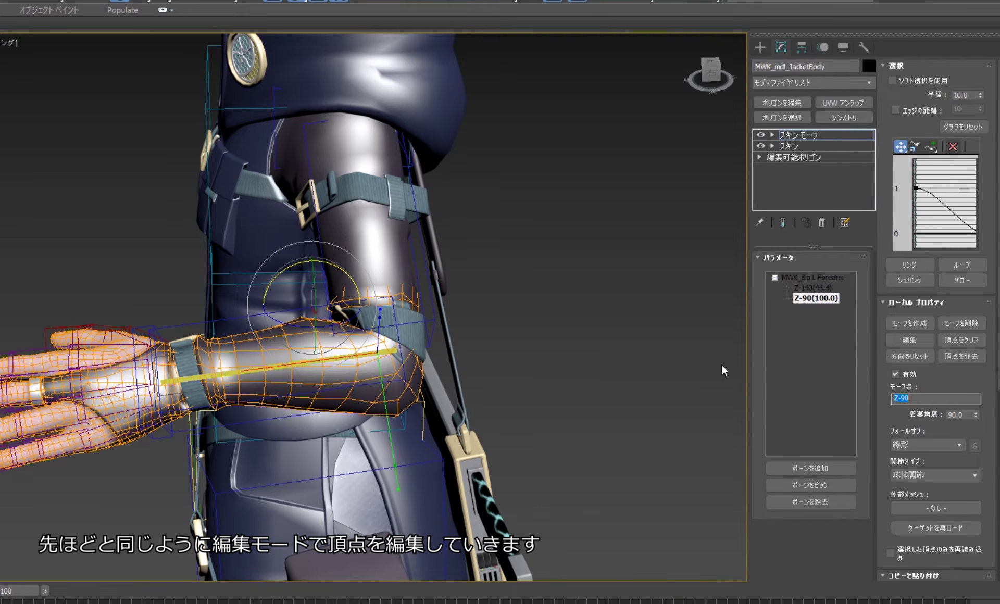
- Reshape the Z-90 morph's elbow vertices with the mesh made see-through
{"action": "left_click", "coordinate": [895, 338]}
{"action": "scroll", "coordinate": [385, 375], "scroll_direction": "up", "scroll_amount": 3}
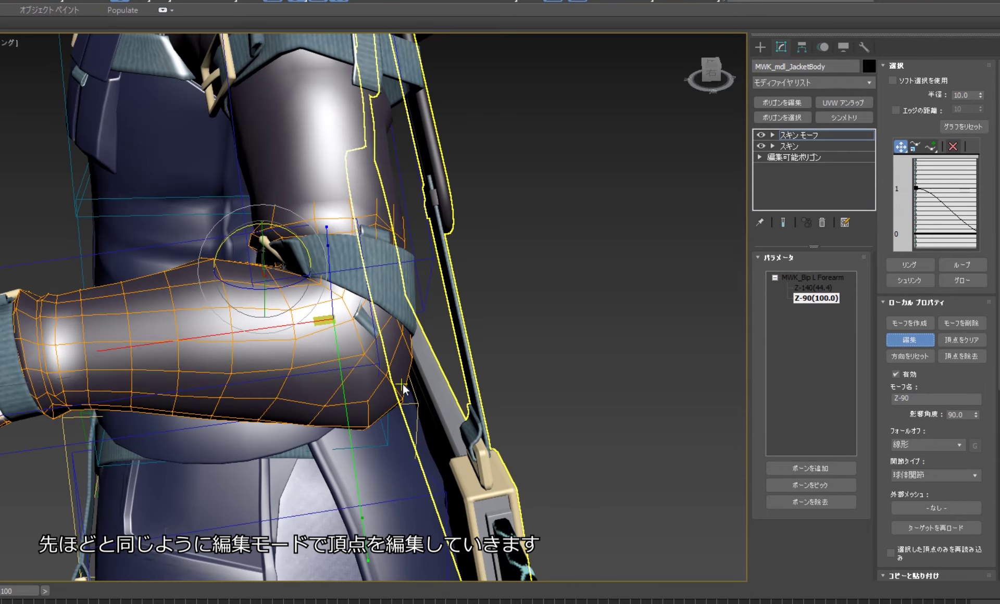
{"action": "left_click", "coordinate": [407, 380]}
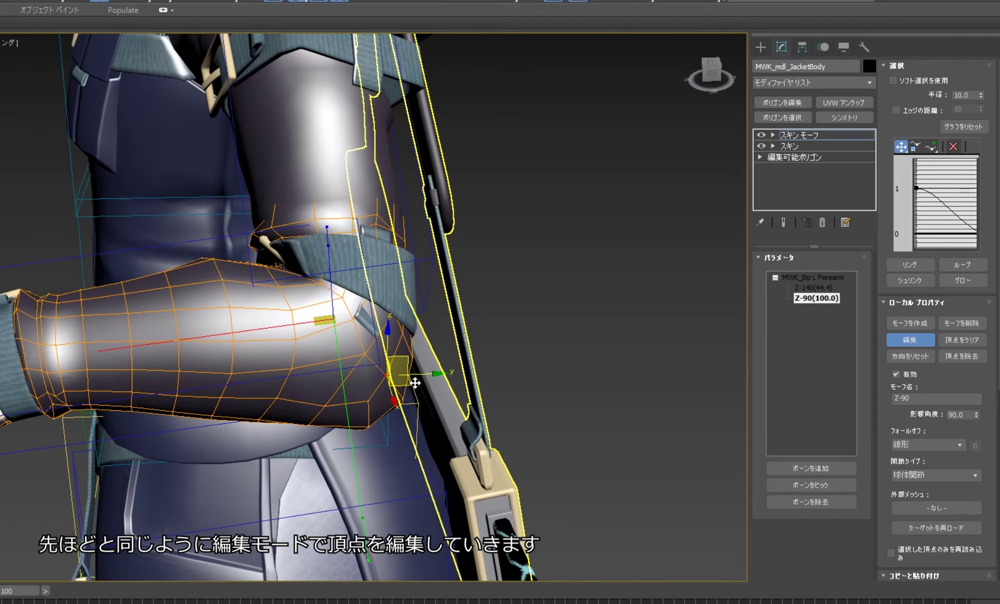
{"action": "key", "text": "alt+x"}
{"action": "left_click", "coordinate": [909, 340]}
- Scrub the forearm bend to confirm Z-90 and Z-140 both engage, then face the front view
{"action": "left_click", "coordinate": [812, 298]}
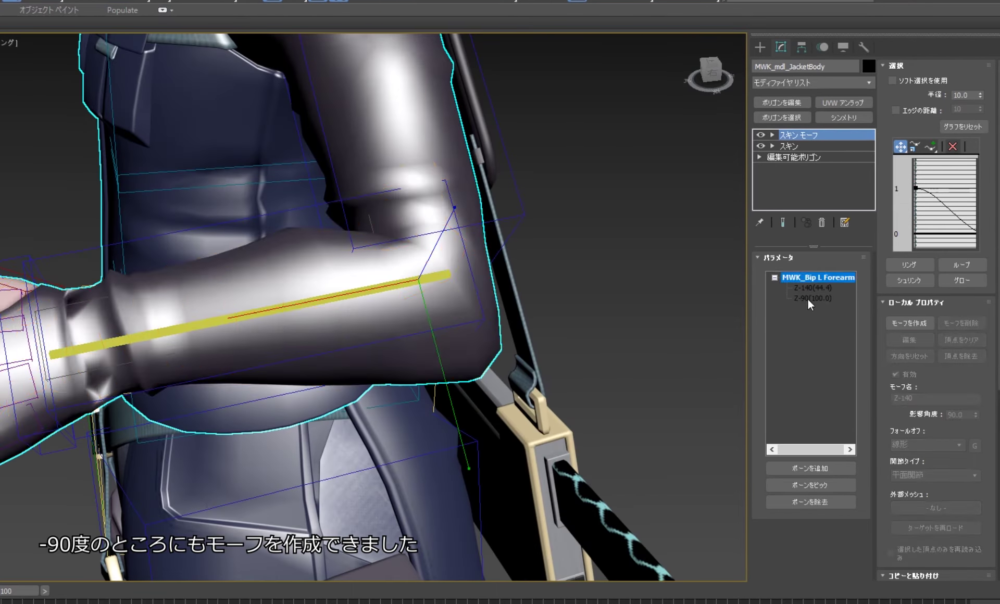
{"action": "scroll", "coordinate": [624, 337], "scroll_direction": "down", "scroll_amount": 5}
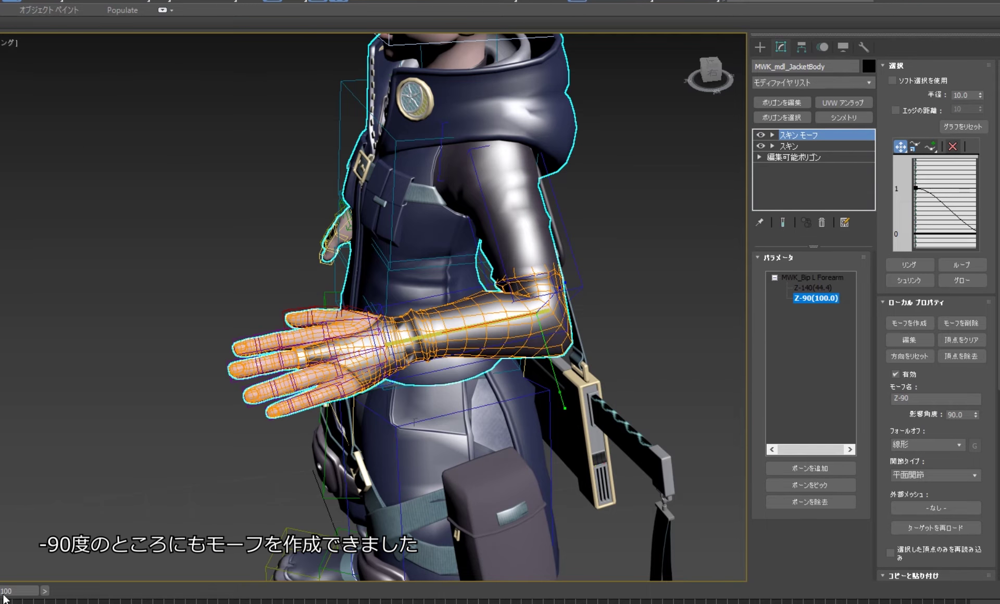
{"action": "left_click_drag", "start_coordinate": [3, 599], "coordinate": [0, 591]}
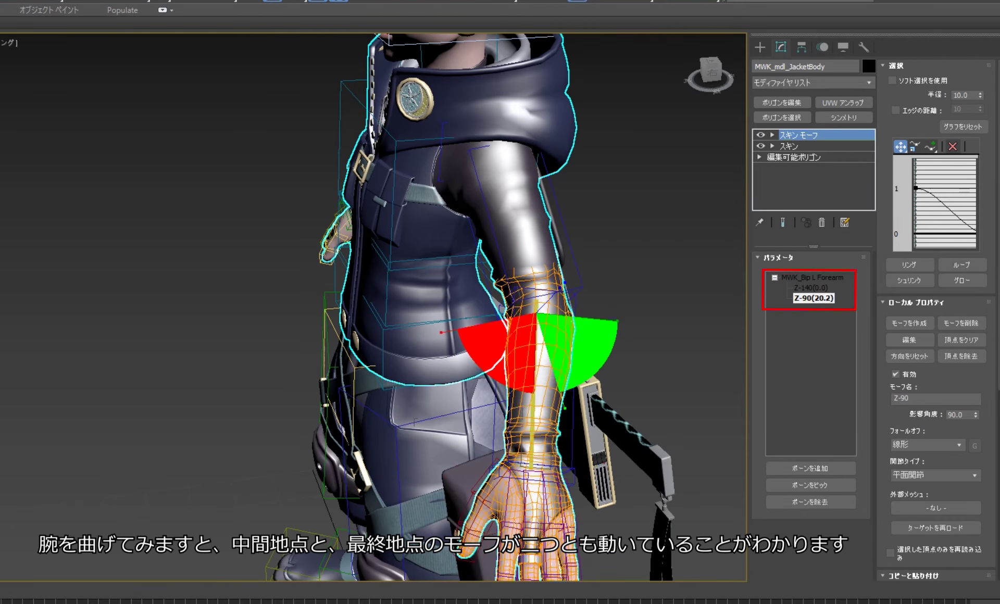
{"action": "mouse_move", "coordinate": [52, 590]}
{"action": "left_mouse_down"}
{"action": "mouse_move", "coordinate": [25, 591]}
{"action": "mouse_move", "coordinate": [92, 591]}
{"action": "mouse_move", "coordinate": [20, 591]}
{"action": "mouse_move", "coordinate": [91, 591]}
{"action": "left_mouse_up"}
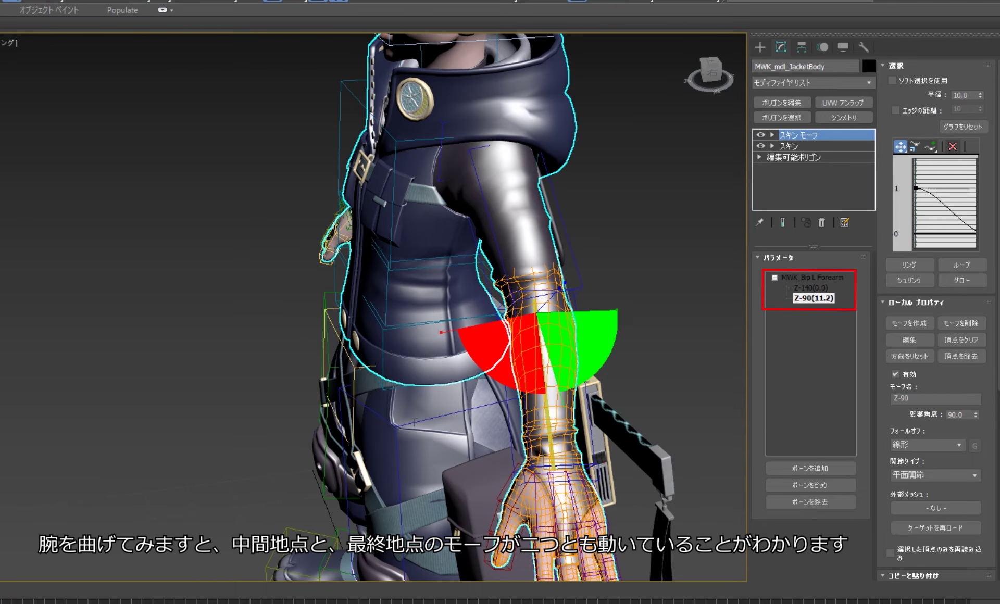
{"action": "scroll", "coordinate": [271, 382], "scroll_direction": "down", "scroll_amount": 5}
{"action": "middle_click_drag", "start_coordinate": [271, 382], "coordinate": [411, 344], "text": "alt"}
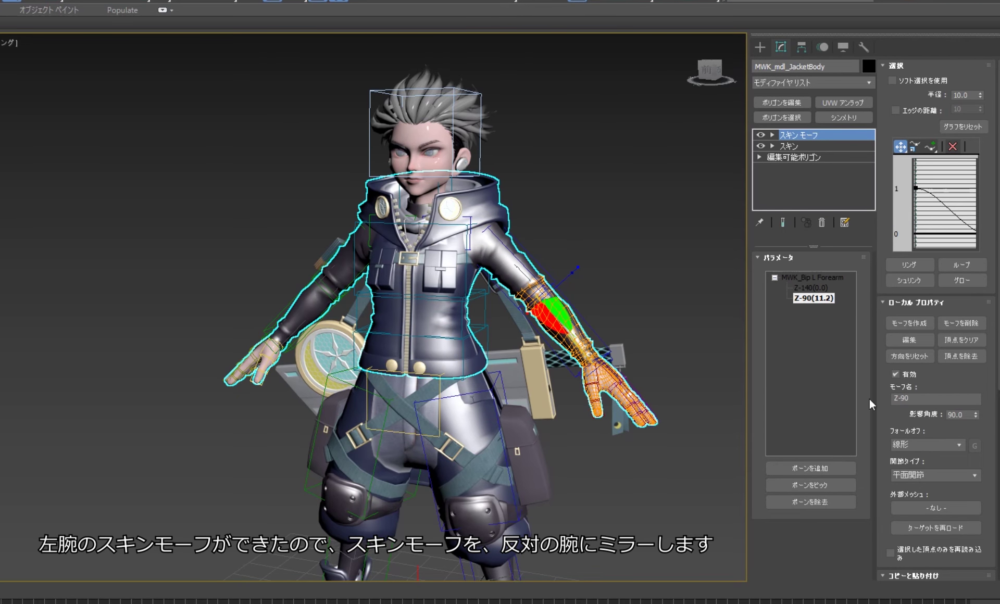
- Add MWK_Bip R Forearm and paste-mirror the left forearm's Z-140 and Z-90 morphs onto it
{"action": "left_click", "coordinate": [809, 485]}
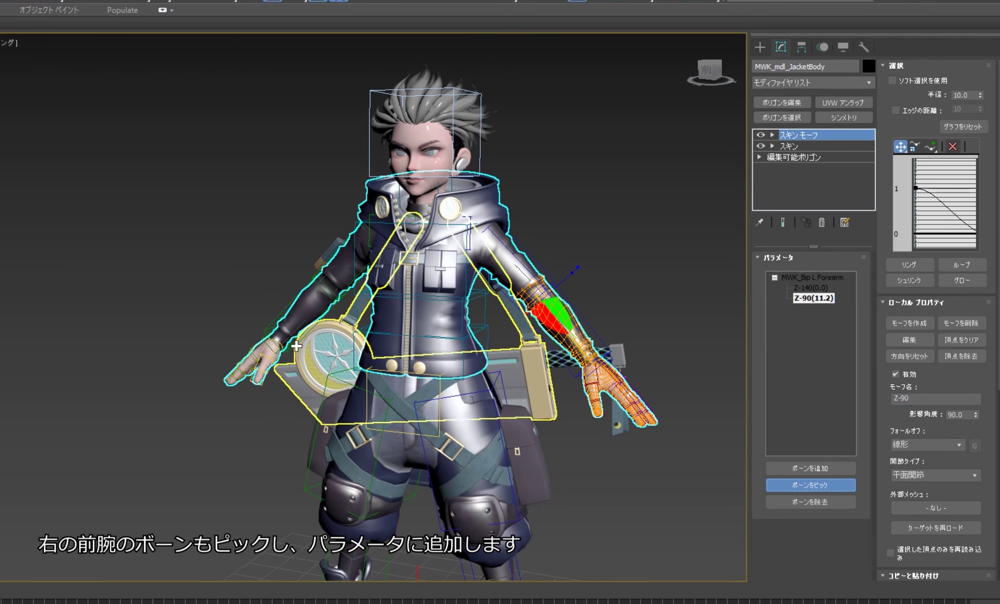
{"action": "left_click", "coordinate": [271, 324]}
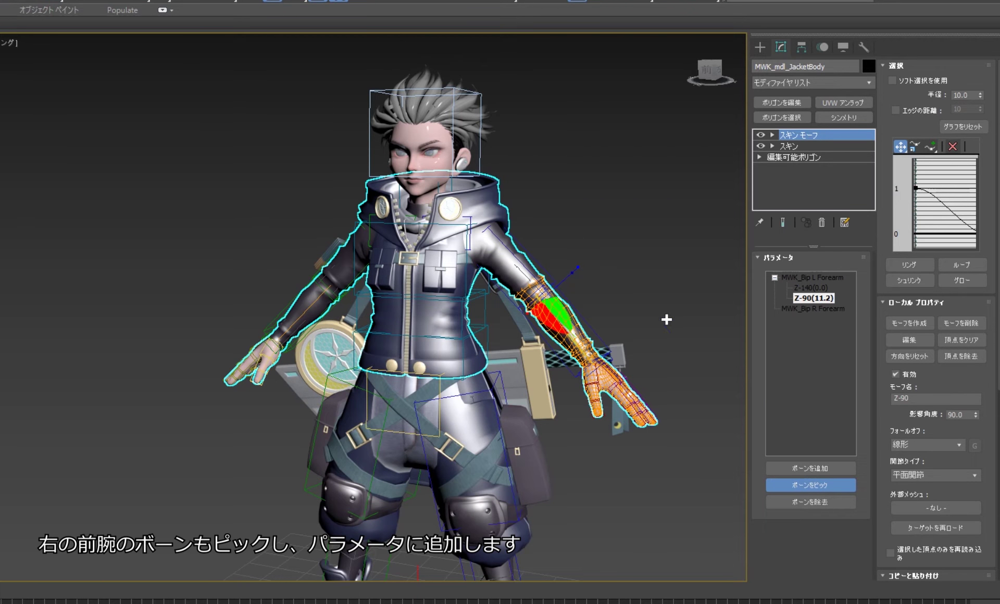
{"action": "right_click", "coordinate": [646, 298]}
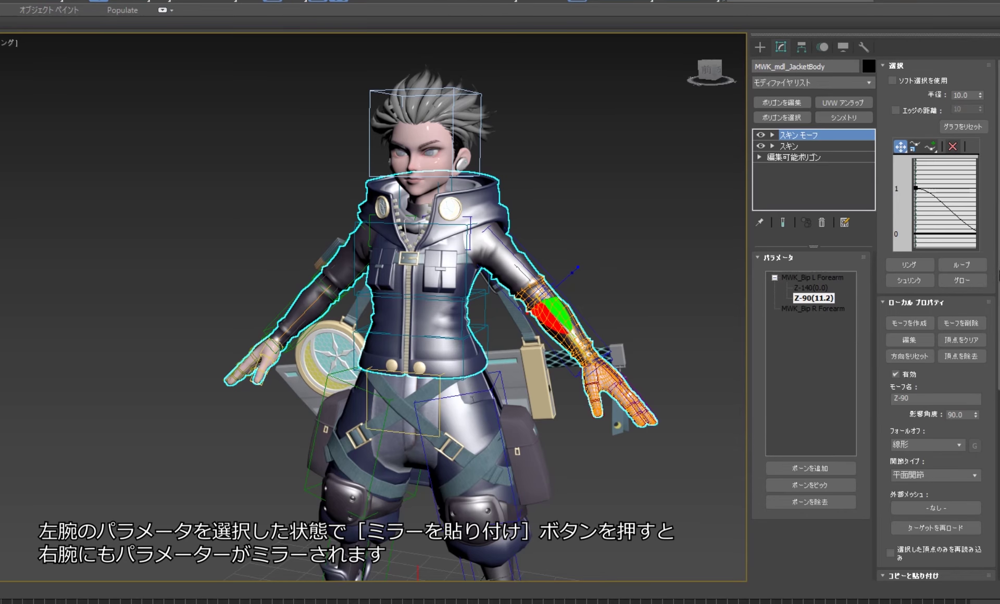
{"action": "scroll", "coordinate": [933, 313], "scroll_direction": "down", "scroll_amount": 5}
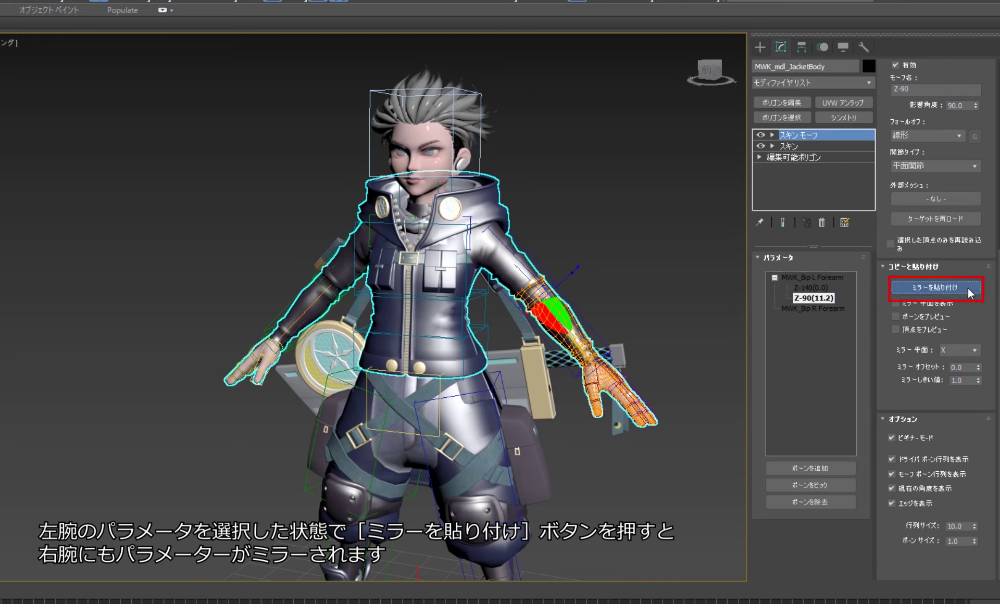
{"action": "left_click", "coordinate": [968, 290]}
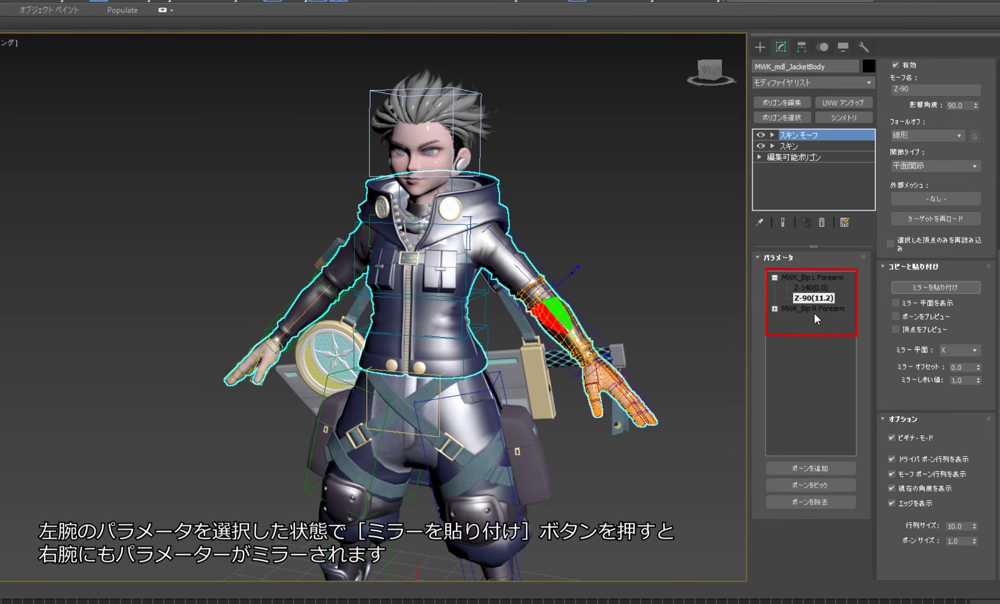
{"action": "left_click", "coordinate": [774, 310]}
{"action": "left_click", "coordinate": [810, 319]}
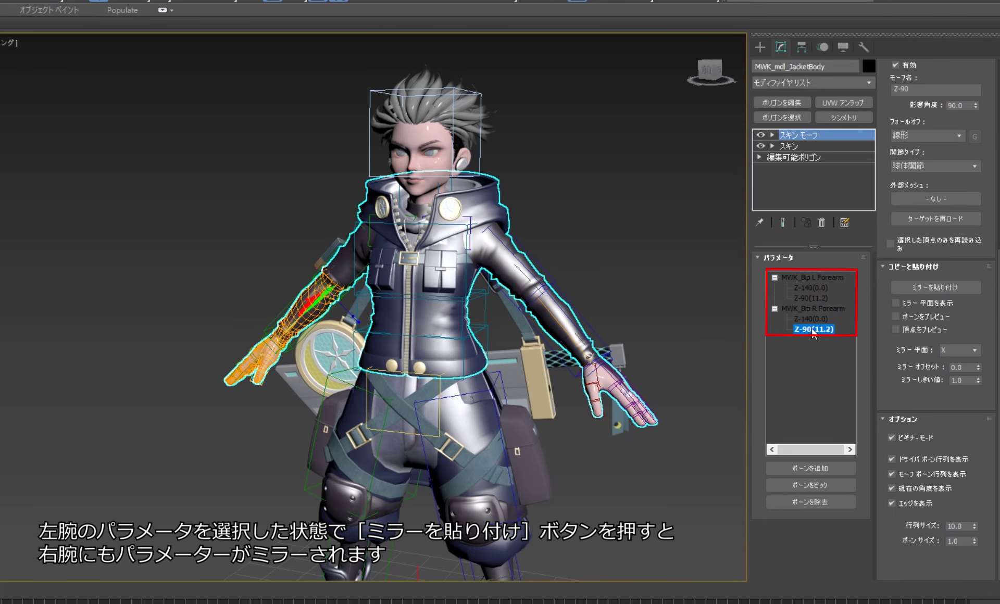
- Bend the right forearm up and check its mirrored morph entries on the jacket
{"action": "left_click", "coordinate": [274, 324]}
{"action": "scroll", "coordinate": [274, 324], "scroll_direction": "up", "scroll_amount": 5}
{"action": "middle_click_drag", "start_coordinate": [275, 324], "coordinate": [420, 345], "text": "alt"}
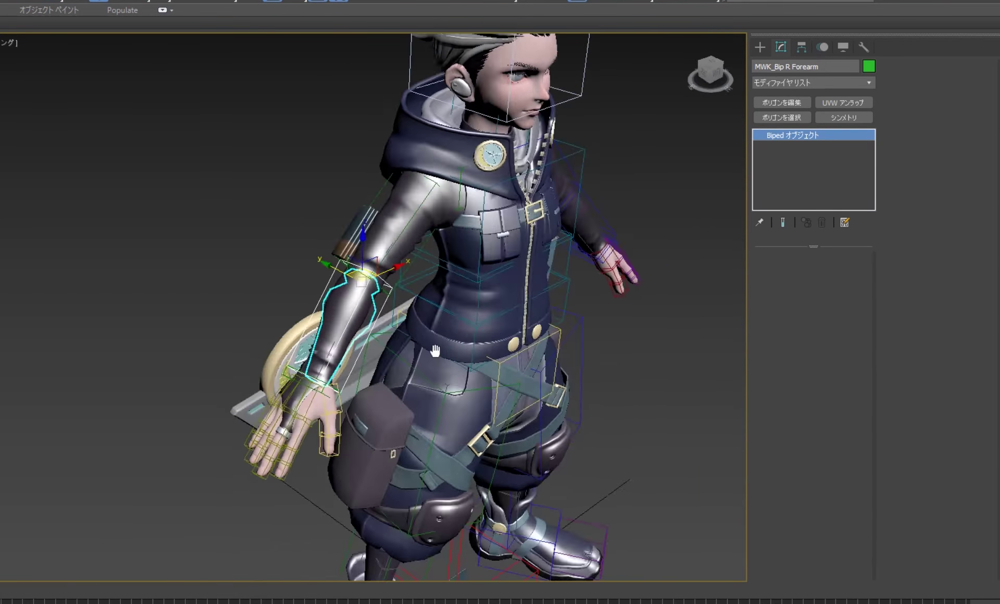
{"action": "key", "text": "e"}
{"action": "left_click_drag", "start_coordinate": [420, 345], "coordinate": [420, 292]}
{"action": "scroll", "coordinate": [331, 331], "scroll_direction": "up", "scroll_amount": 4}
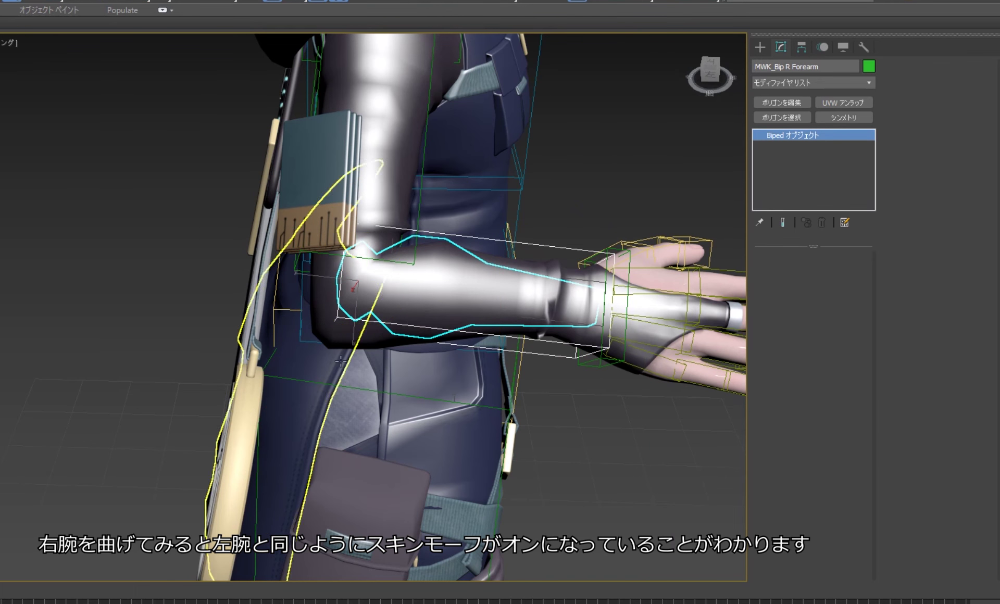
{"action": "left_click", "coordinate": [331, 331]}
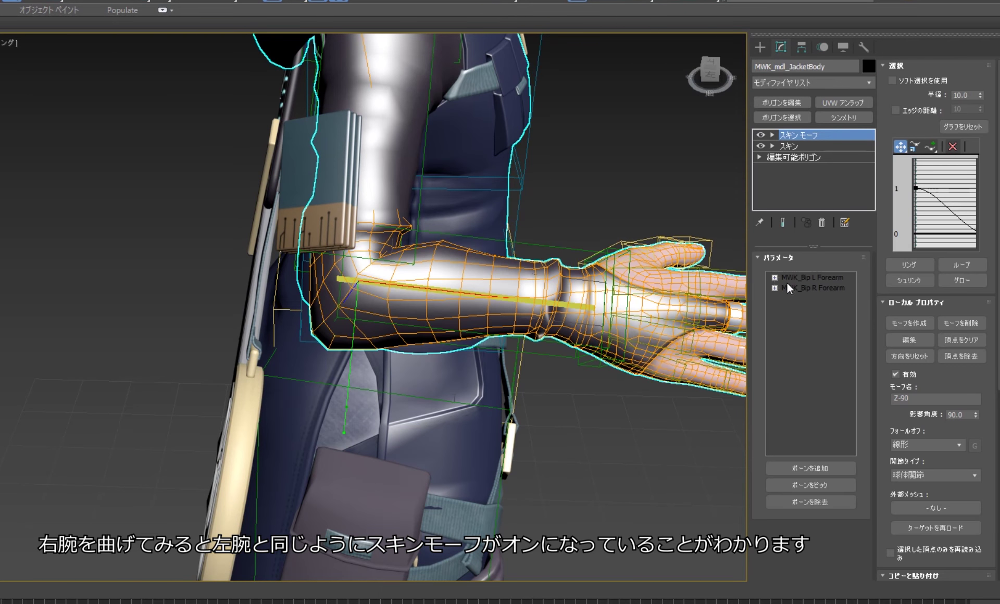
{"action": "left_click", "coordinate": [775, 278]}
{"action": "left_click", "coordinate": [775, 309]}
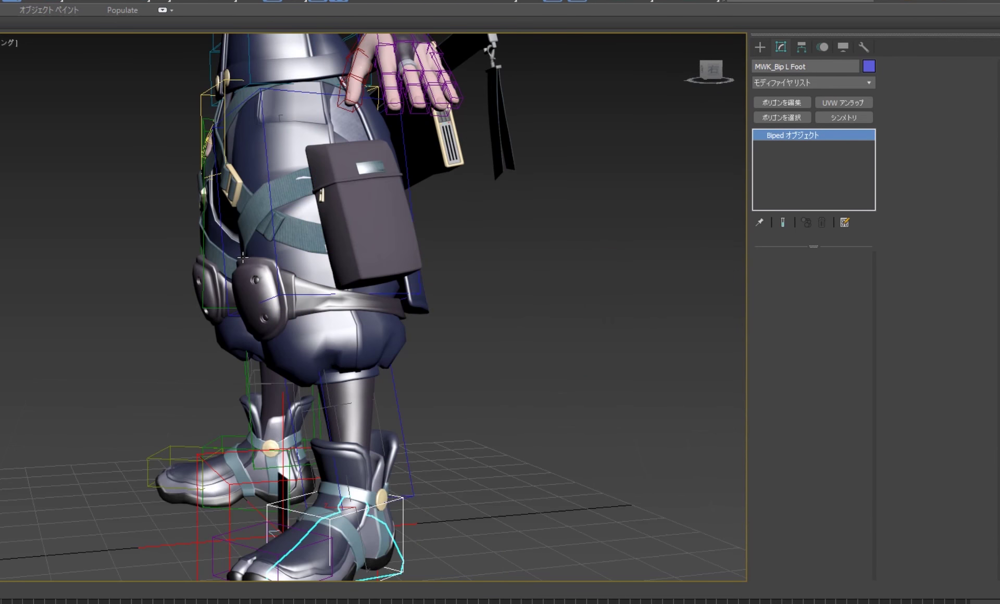
- Locate the MWK_tgt_kneePads_Z-90 target model, then reselect the MWK_mdl_kneePads_02 mesh
{"action": "left_click", "coordinate": [267, 281]}
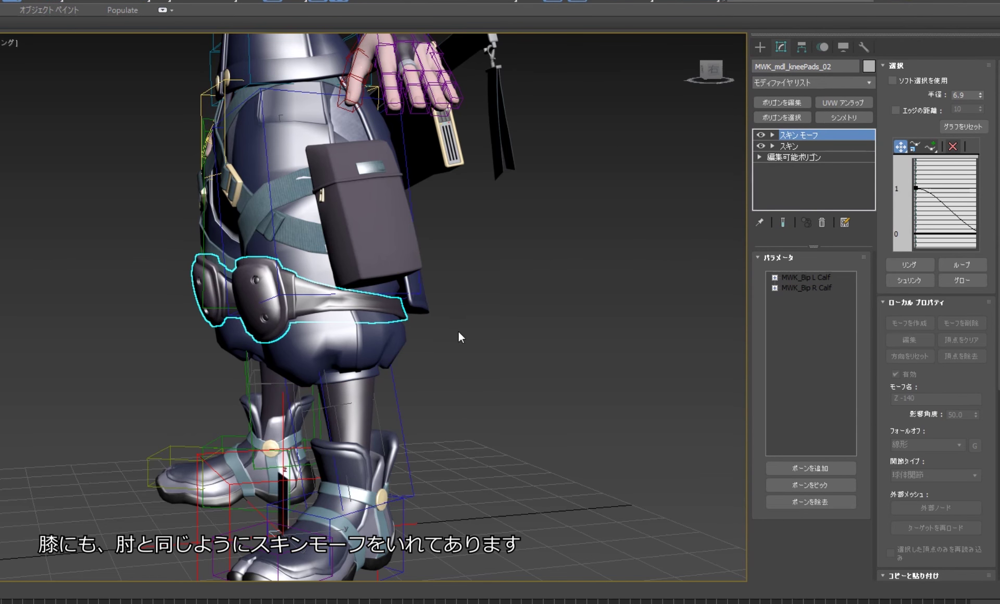
{"action": "middle_click_drag", "start_coordinate": [459, 332], "coordinate": [483, 314]}
{"action": "middle_click_drag", "start_coordinate": [373, 416], "coordinate": [444, 367], "text": "alt"}
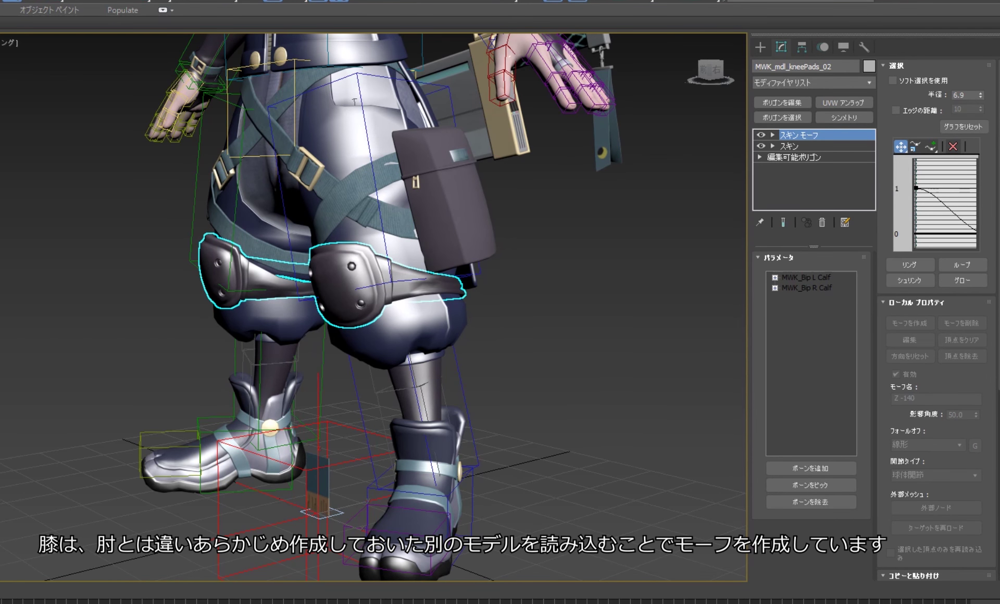
{"action": "scroll", "coordinate": [508, 338], "scroll_direction": "down", "scroll_amount": 3}
{"action": "middle_click_drag", "start_coordinate": [609, 339], "coordinate": [508, 338]}
{"action": "left_click", "coordinate": [508, 337]}
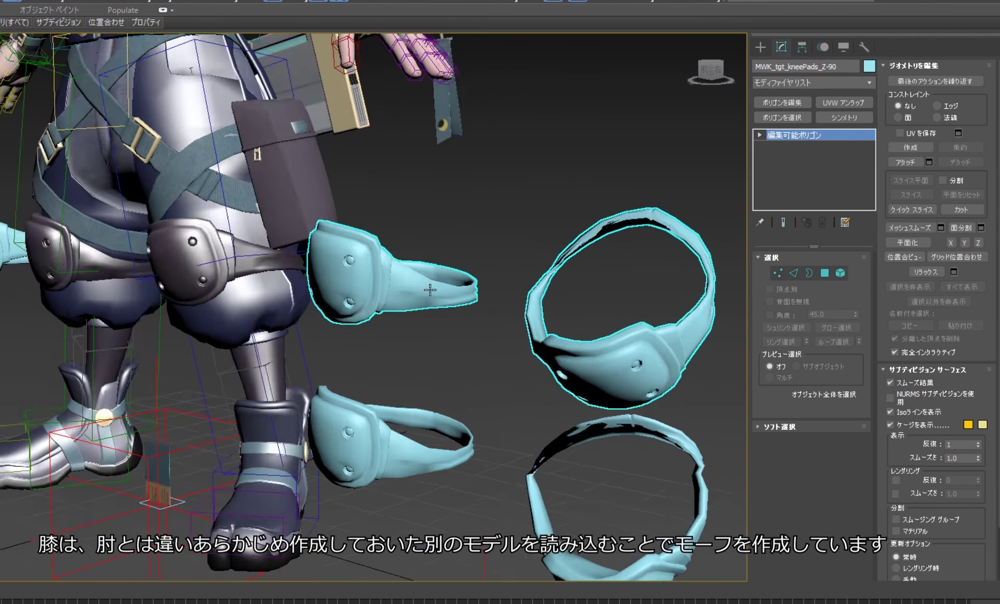
{"action": "middle_click_drag", "start_coordinate": [354, 373], "coordinate": [469, 393]}
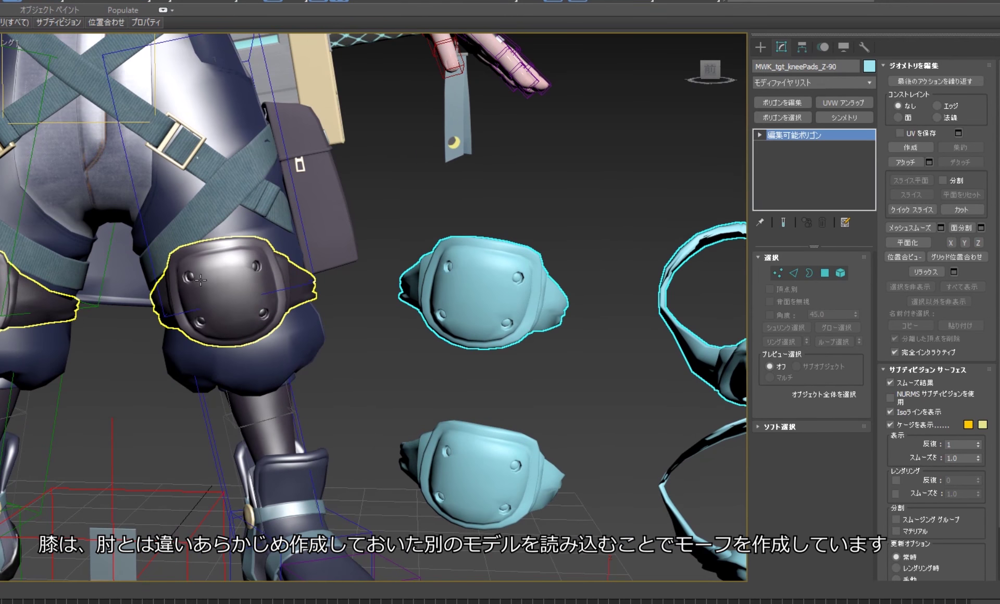
{"action": "left_click", "coordinate": [204, 279]}
- Set MWK_tgt_kneePads_Z-90 as the external mesh for MWK_Bip R Calf's Z -90 morph
{"action": "scroll", "coordinate": [996, 375], "scroll_direction": "down", "scroll_amount": 1}
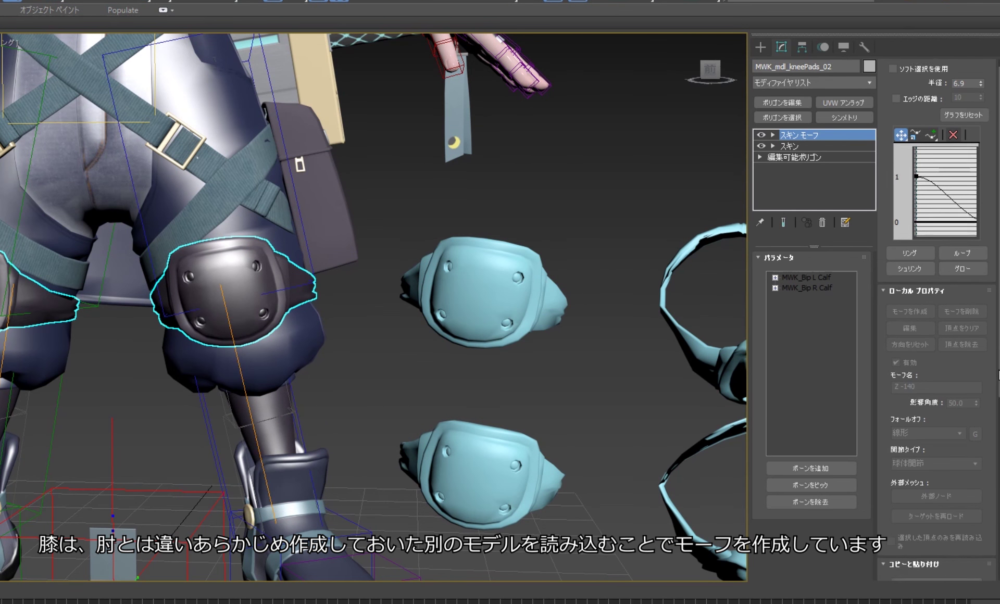
{"action": "scroll", "coordinate": [996, 406], "scroll_direction": "down", "scroll_amount": 2}
{"action": "scroll", "coordinate": [996, 438], "scroll_direction": "down", "scroll_amount": 1}
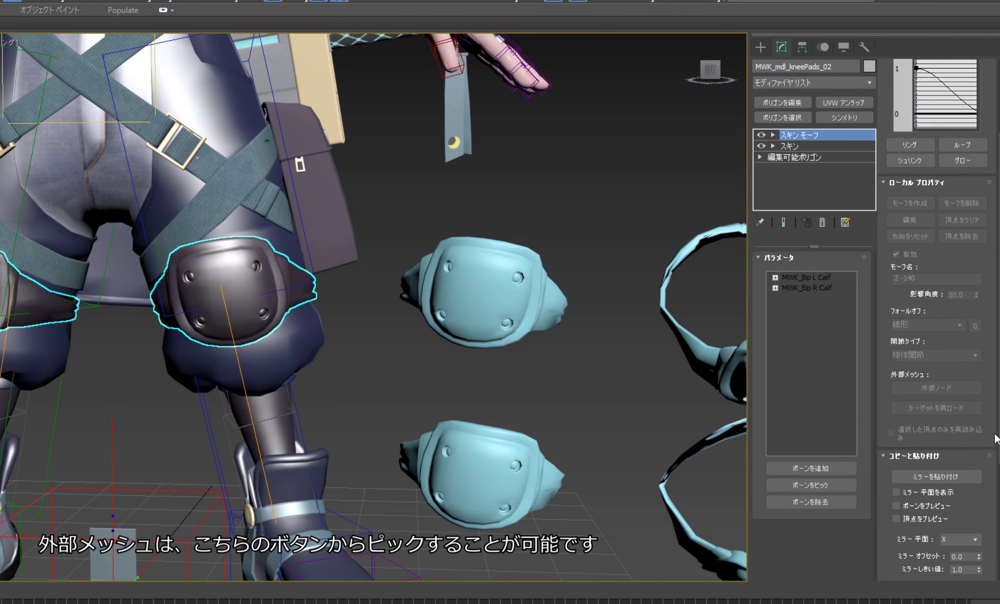
{"action": "left_click", "coordinate": [775, 287]}
{"action": "left_click", "coordinate": [812, 299]}
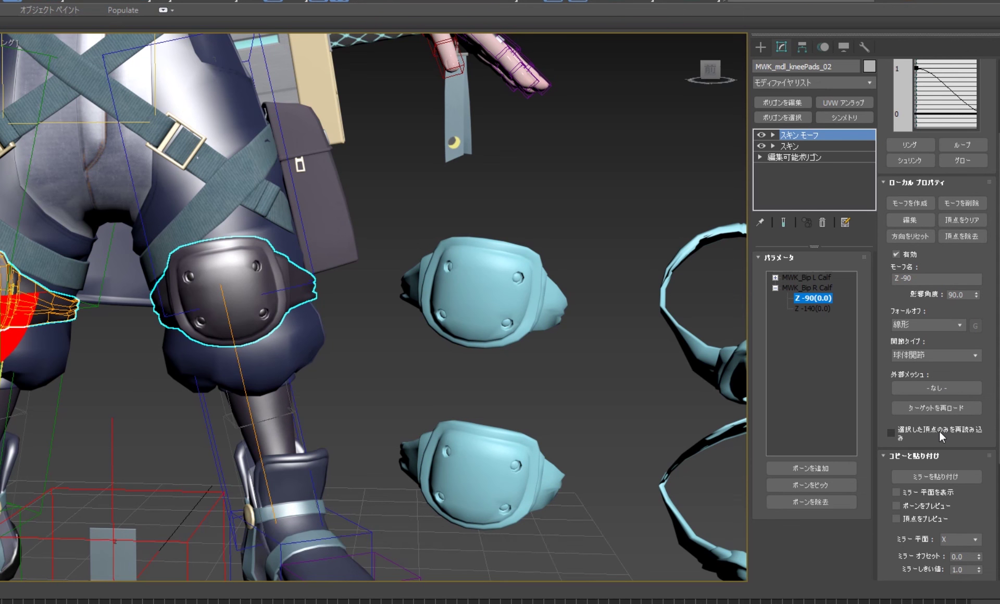
{"action": "left_click", "coordinate": [916, 388]}
{"action": "left_click", "coordinate": [530, 282]}
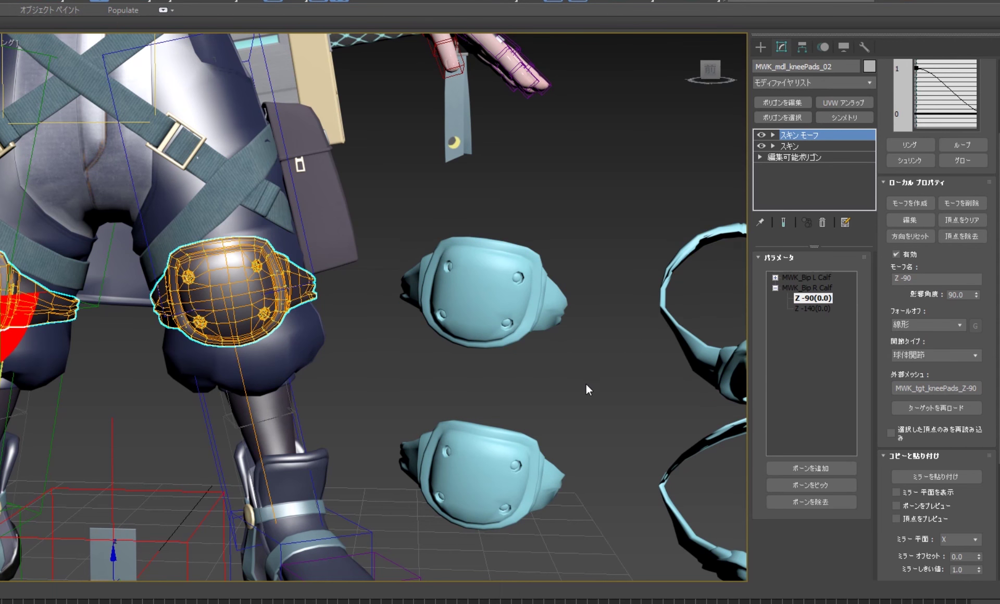